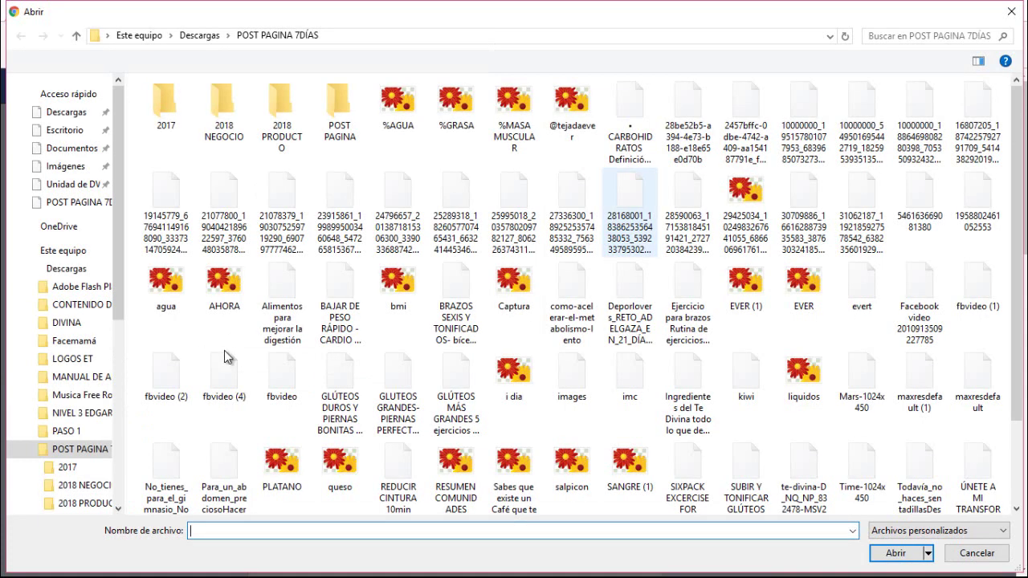
Attach the INCAPAZ image from the Descargas folder to the new Facebook post.
click(60, 270)
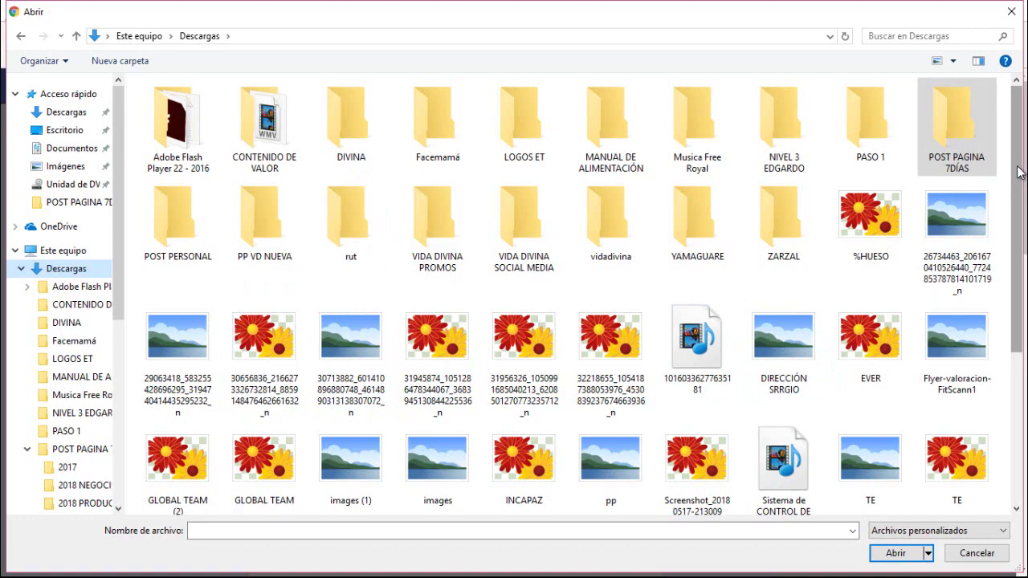
drag(1018, 172, 1023, 357)
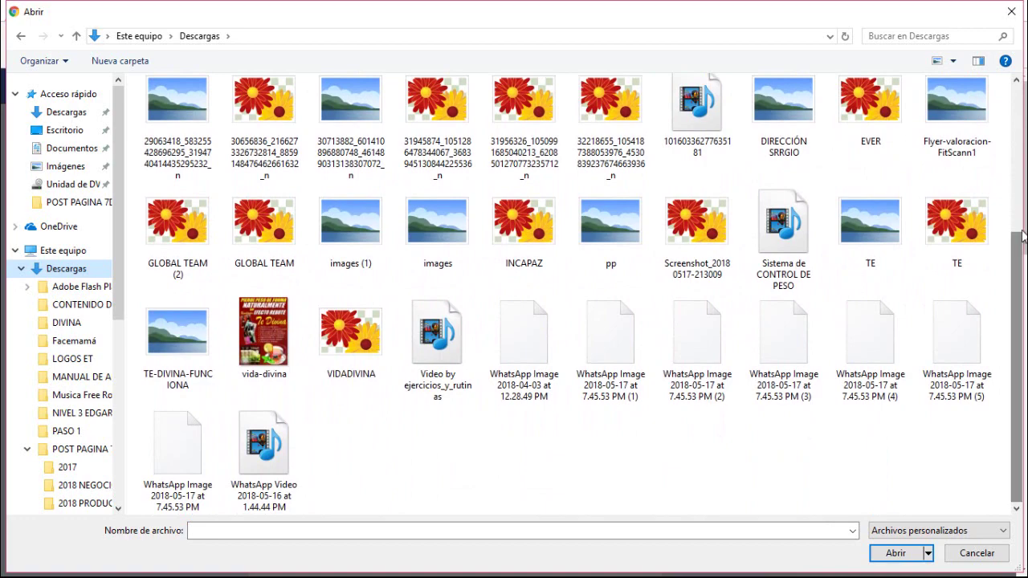
scroll(1020, 276, up, 3)
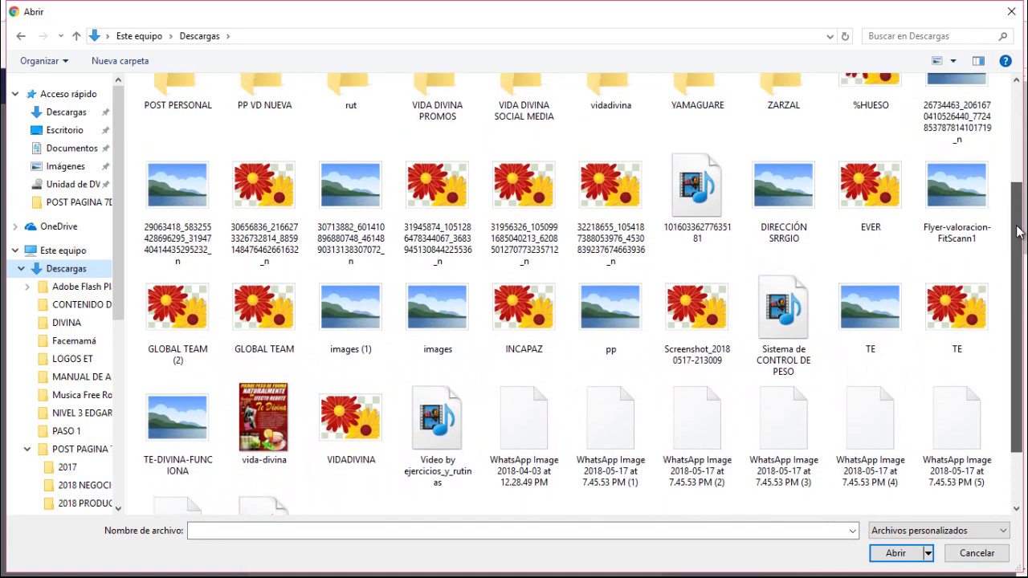
scroll(1020, 275, down, 3)
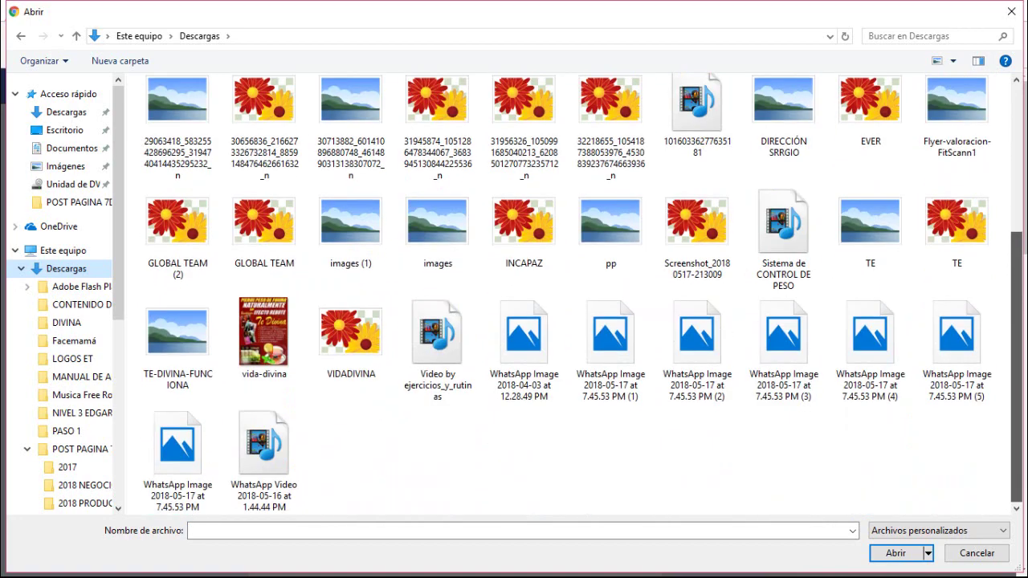
mouse_move(1023, 274)
mouse_down()
mouse_move(1025, 133)
mouse_move(1024, 294)
mouse_up()
click(540, 193)
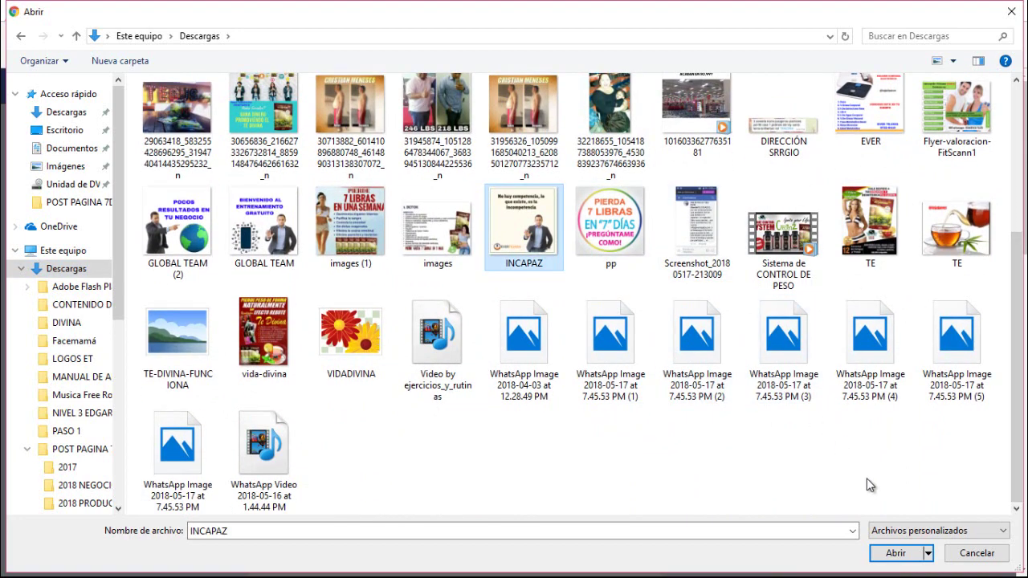
click(891, 558)
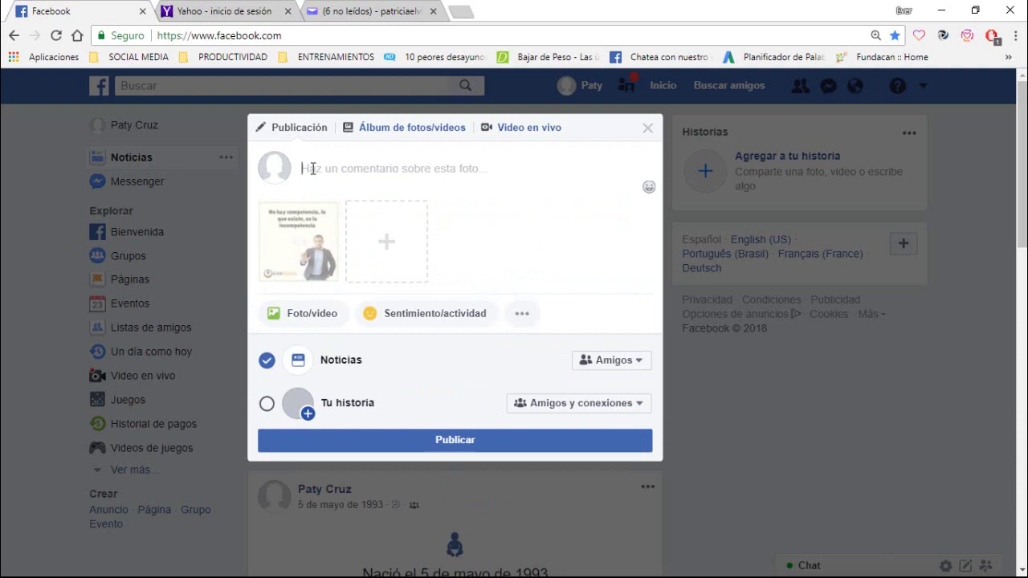
Caption the photo "Comenta que opinas de la imagen? etiqueta, comparte," and publish it to both Noticias and Tu historia.
text(Com)
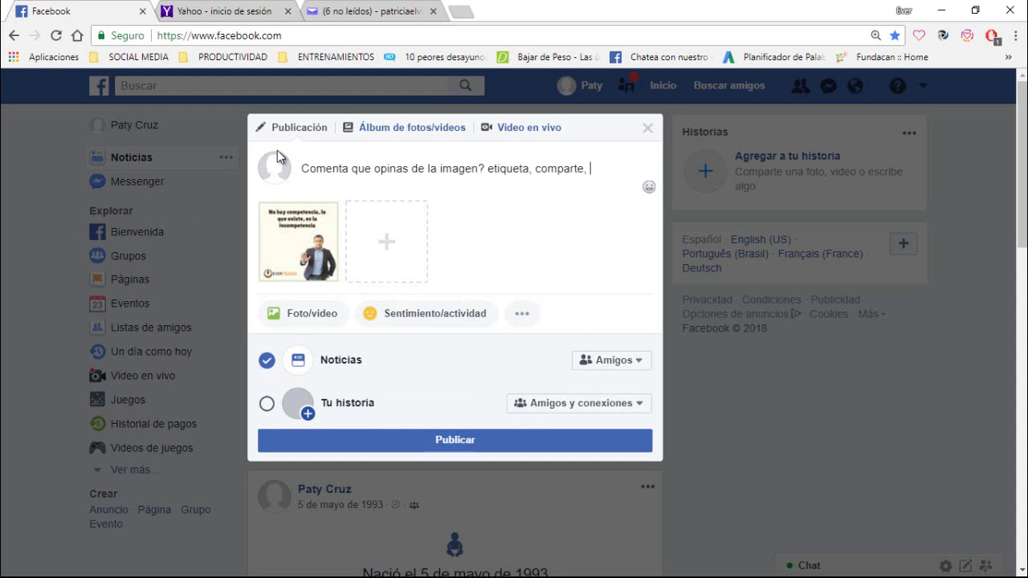
click(262, 404)
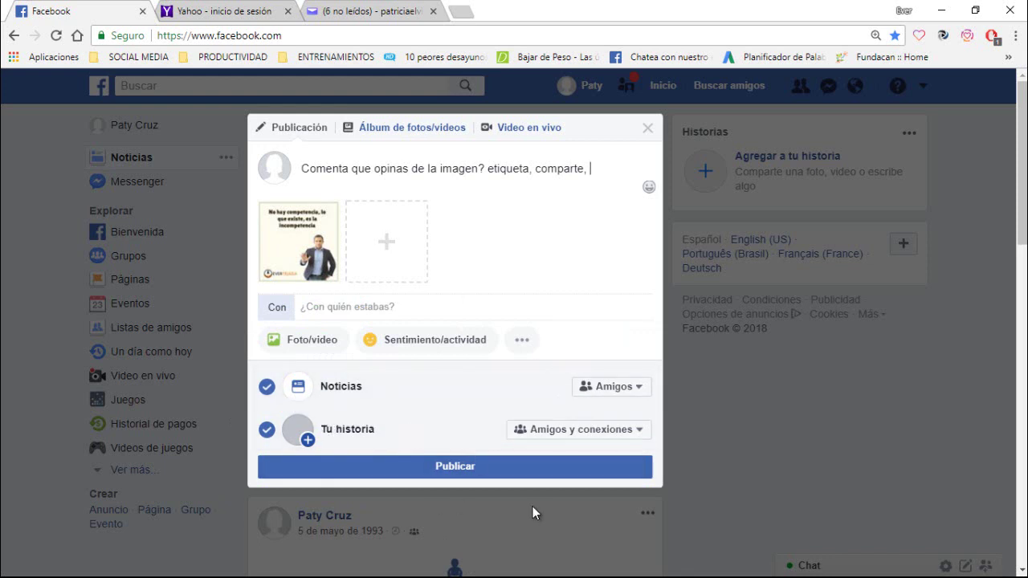
click(464, 474)
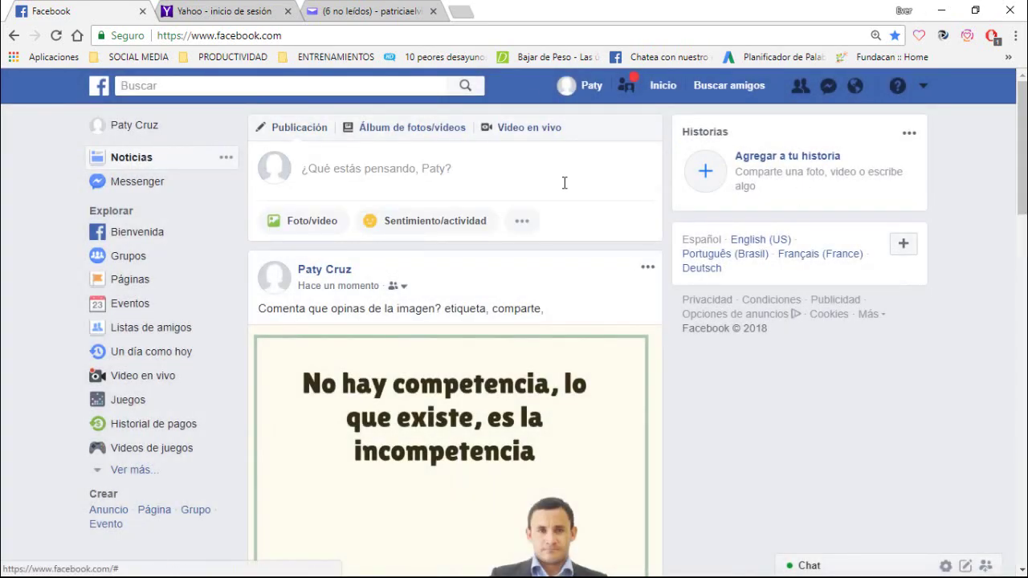
Review the published photo post in the news feed, including its caption, image and the like, comment and share options.
scroll(570, 193, down, 2)
scroll(577, 203, down, 1)
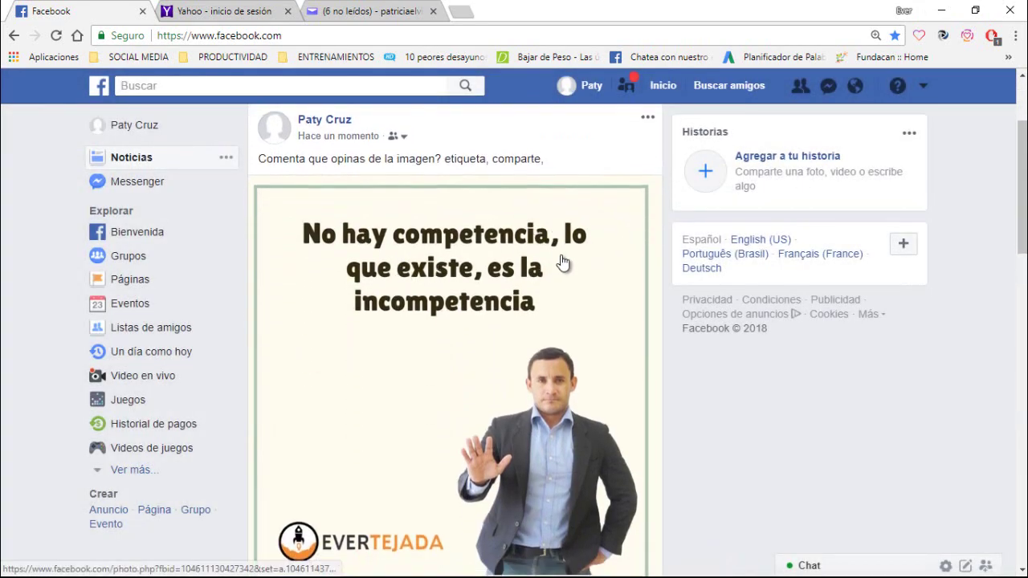
scroll(585, 282, down, 3)
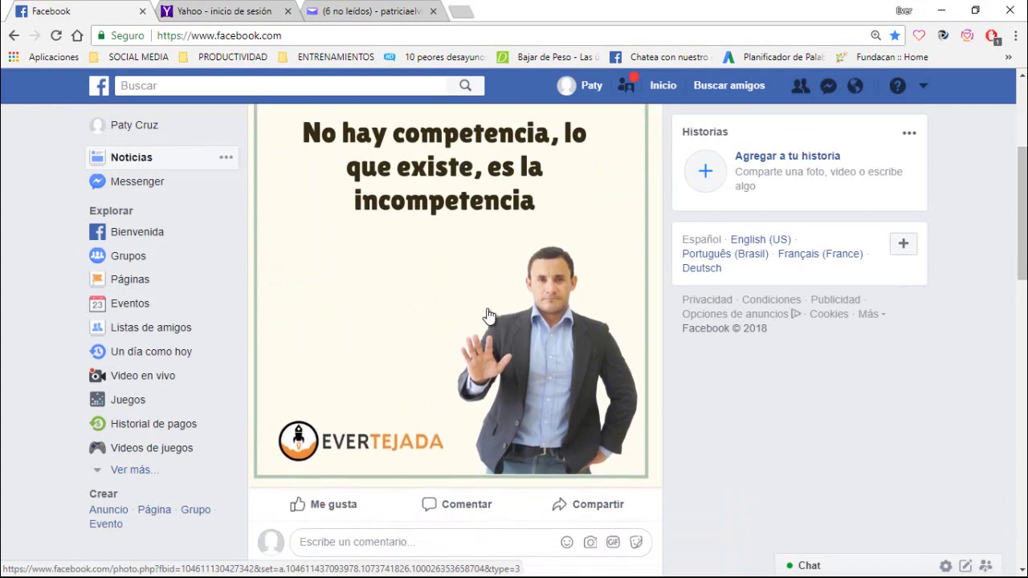
scroll(417, 345, down, 1)
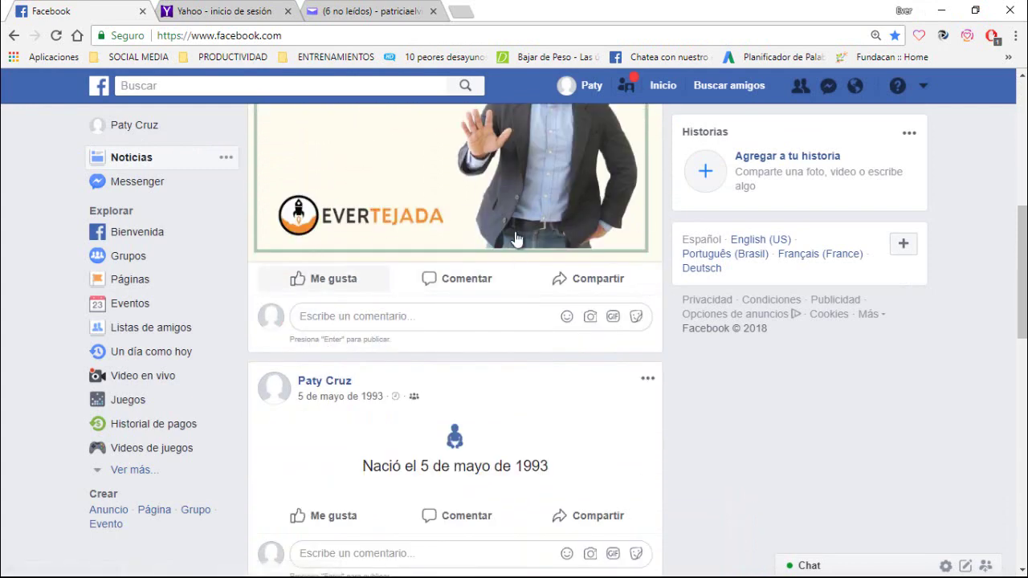
scroll(529, 225, up, 2)
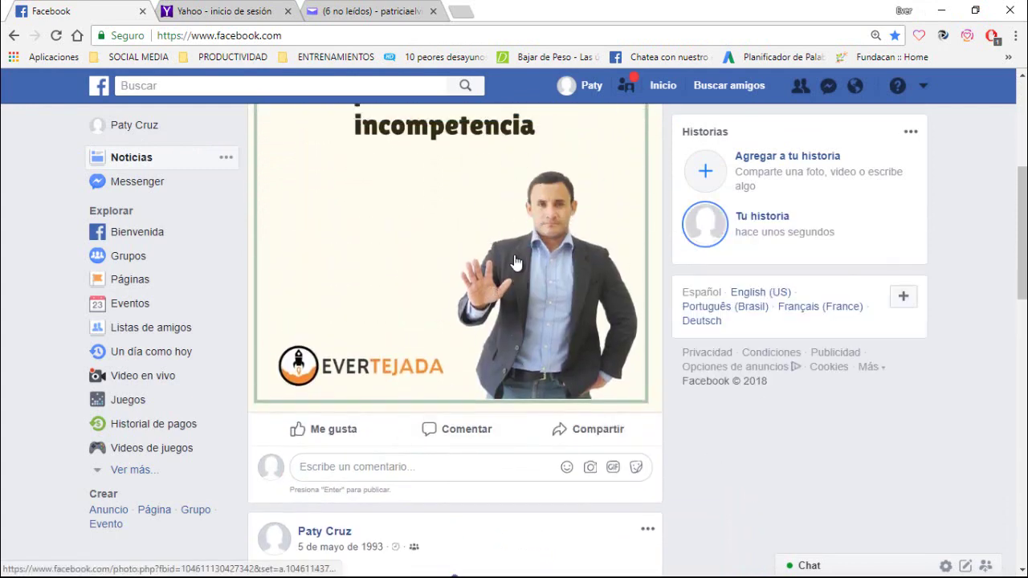
scroll(455, 317, up, 1)
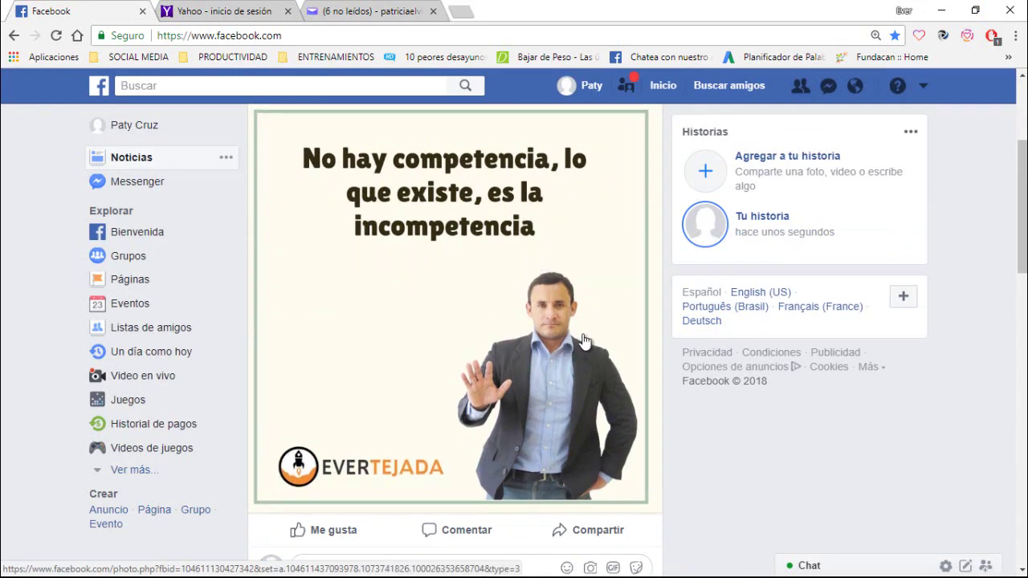
scroll(575, 353, down, 1)
scroll(576, 351, down, 2)
scroll(512, 394, up, 2)
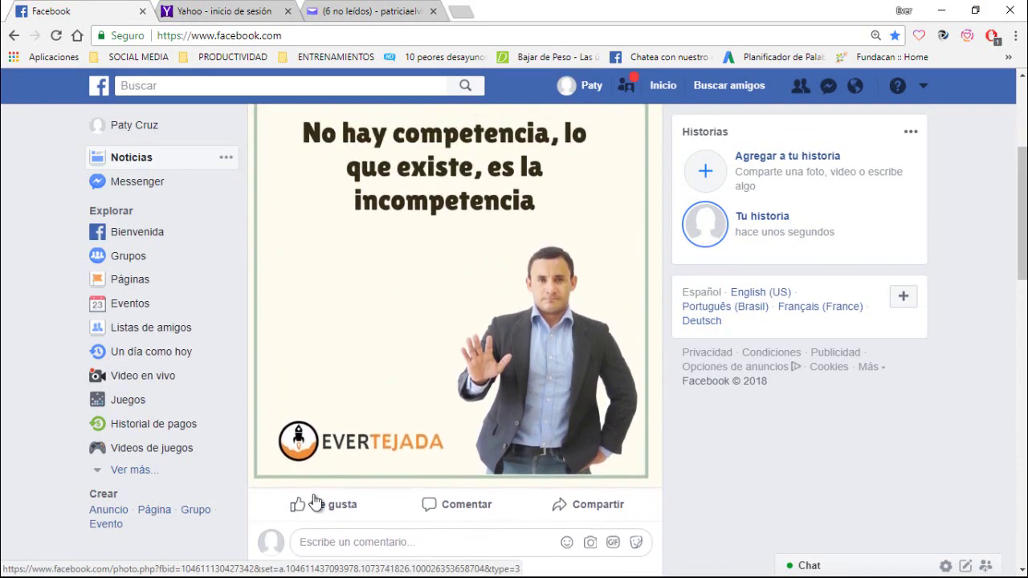
scroll(512, 394, down, 1)
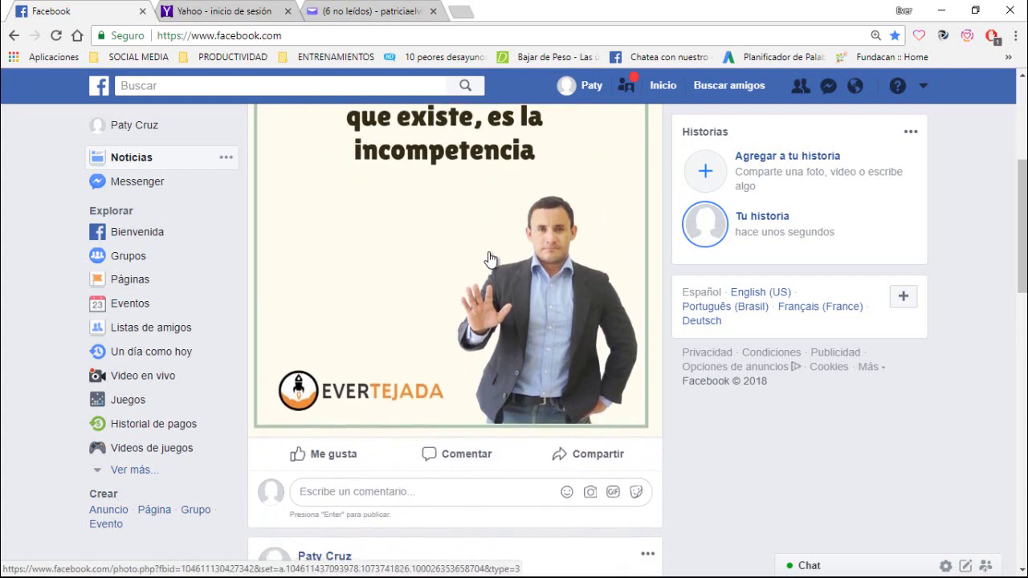
scroll(541, 271, up, 3)
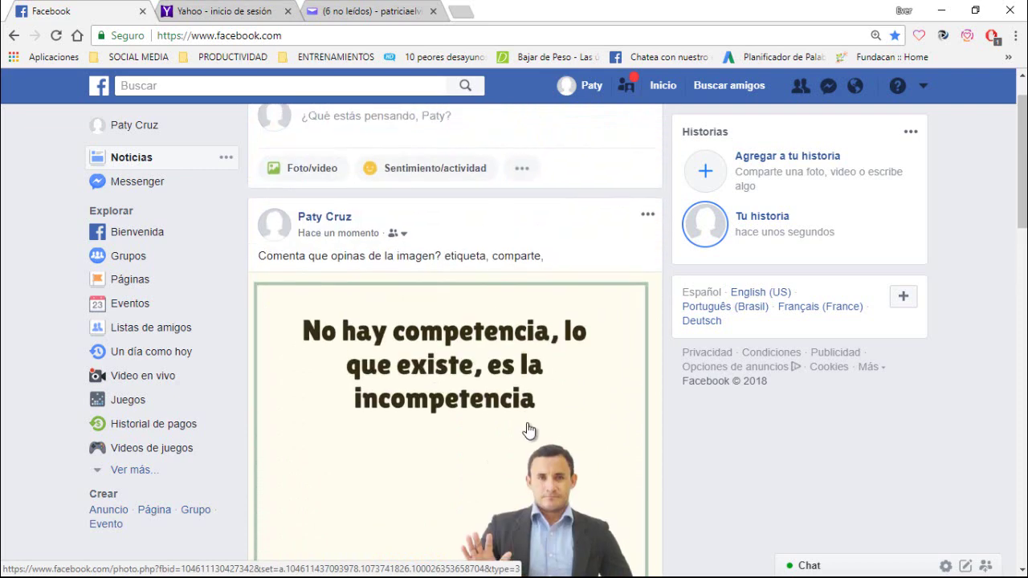
scroll(579, 370, down, 2)
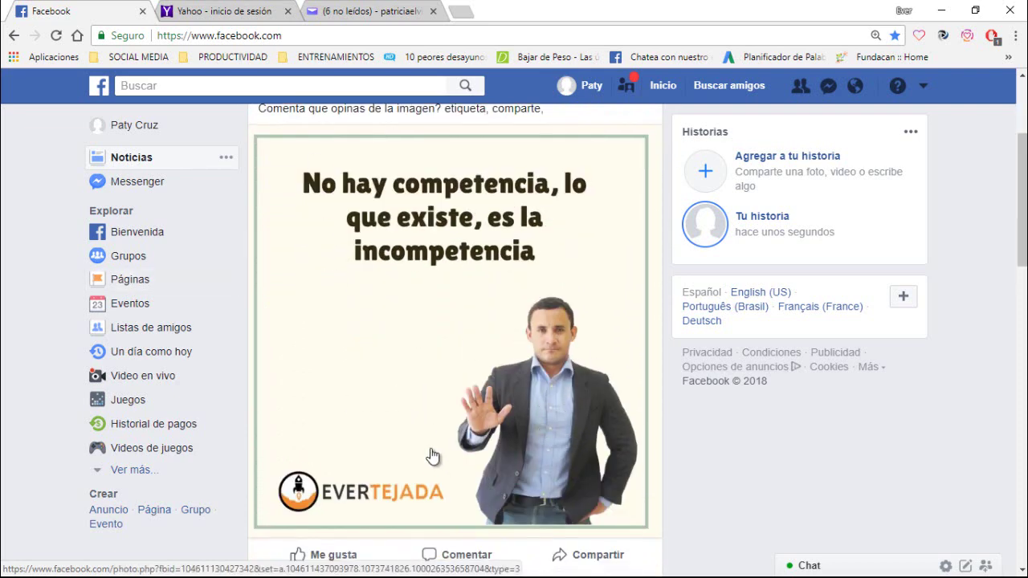
scroll(441, 445, up, 2)
scroll(509, 413, down, 4)
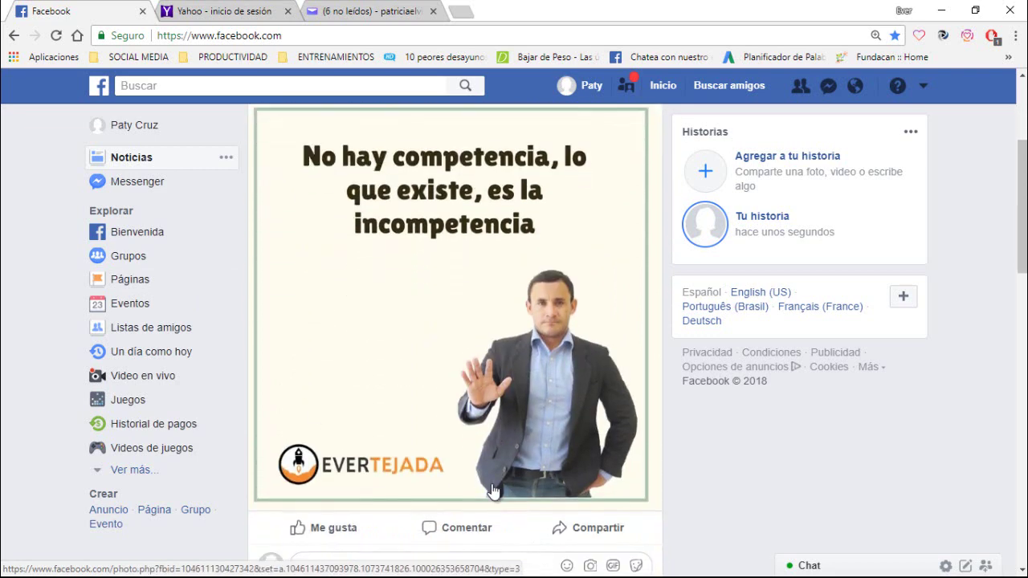
scroll(488, 487, up, 2)
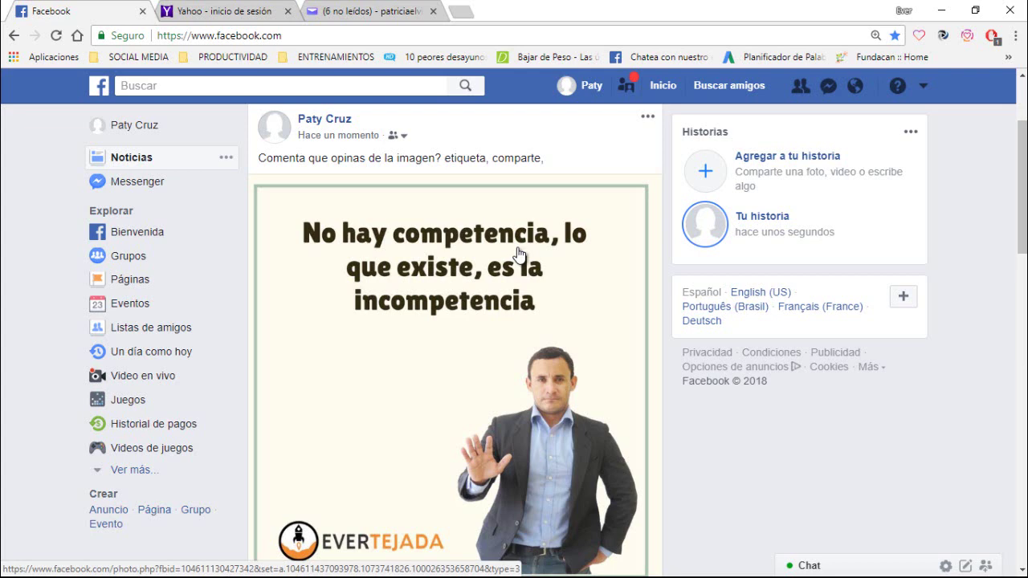
scroll(553, 217, down, 2)
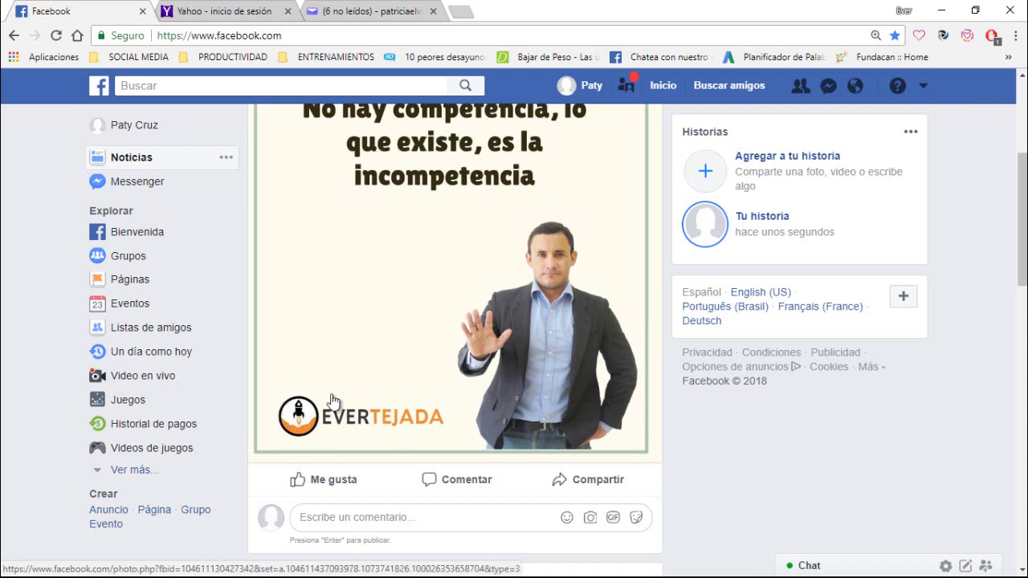
scroll(333, 400, up, 1)
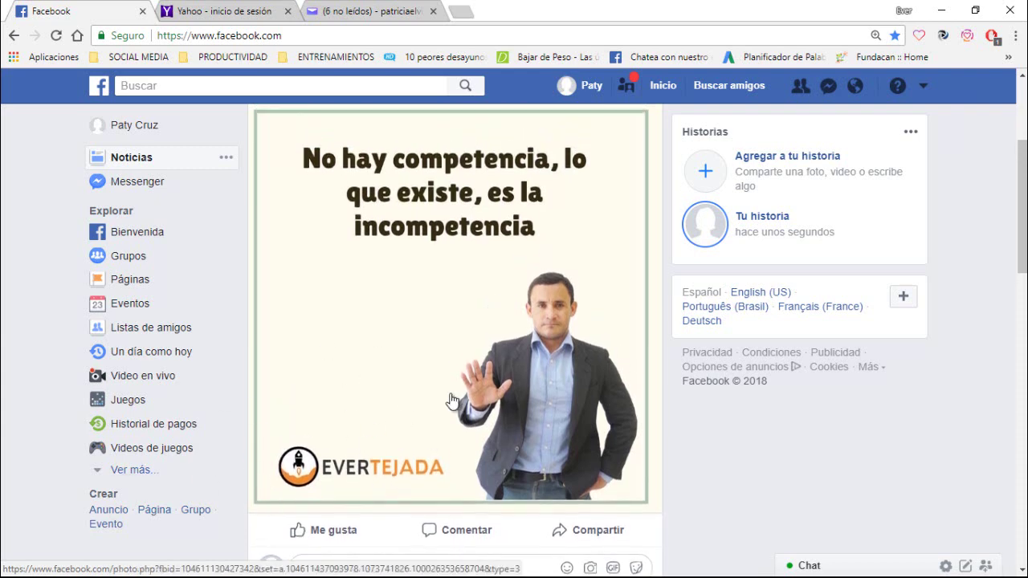
scroll(451, 399, up, 2)
scroll(554, 450, up, 1)
scroll(568, 452, down, 2)
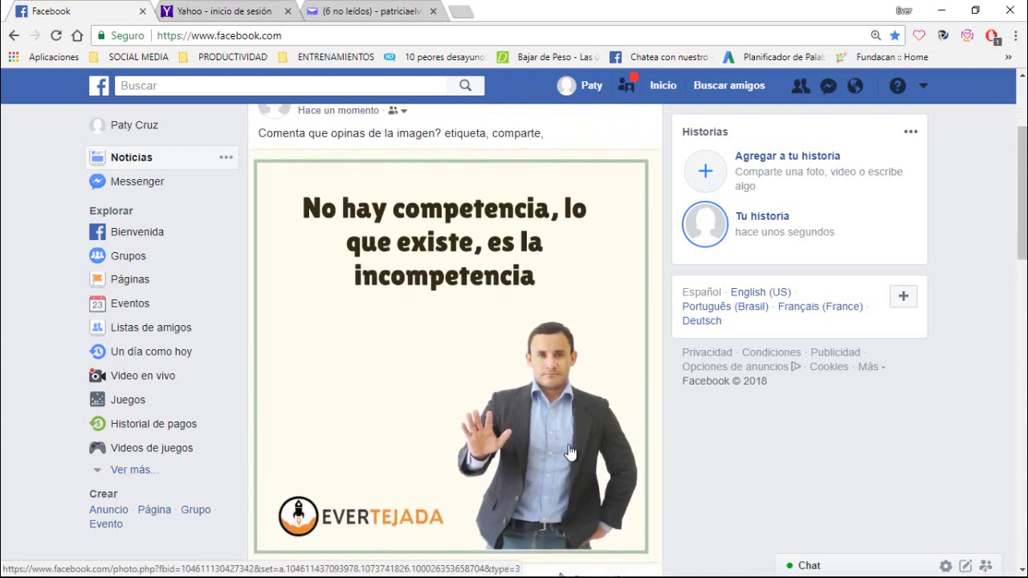
scroll(473, 401, up, 1)
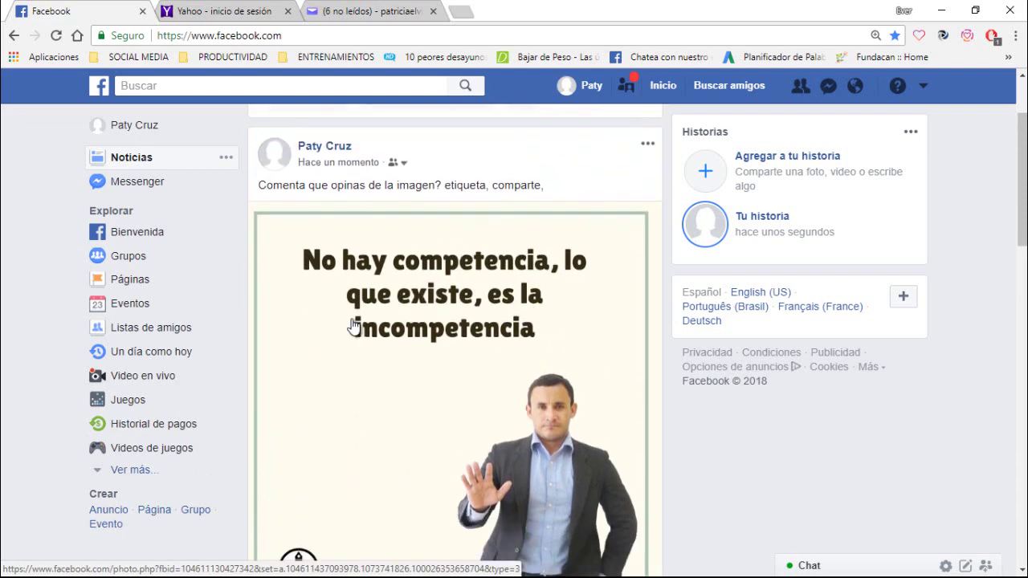
scroll(353, 325, down, 1)
scroll(143, 456, up, 2)
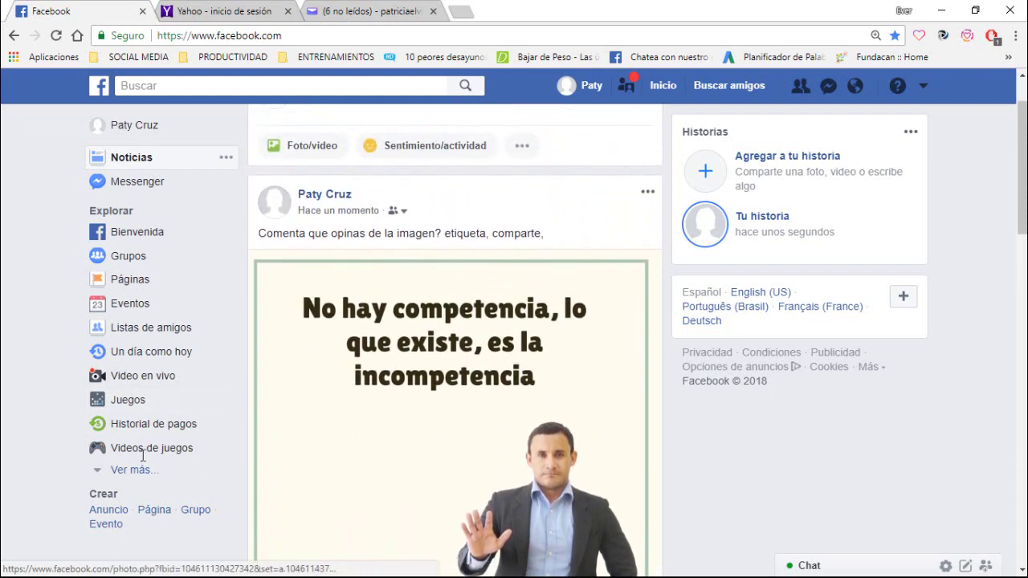
scroll(550, 361, up, 2)
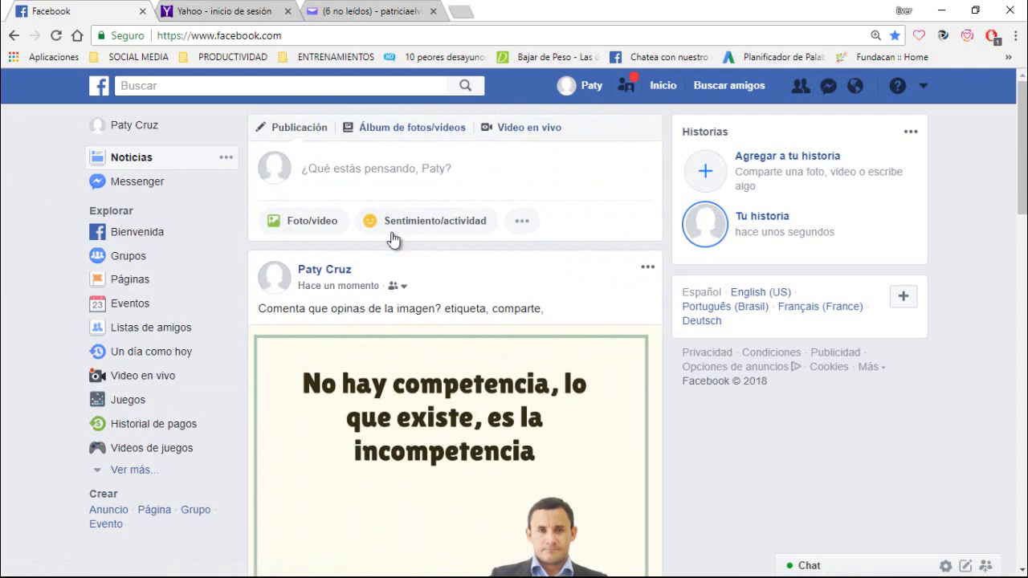
scroll(476, 399, down, 10)
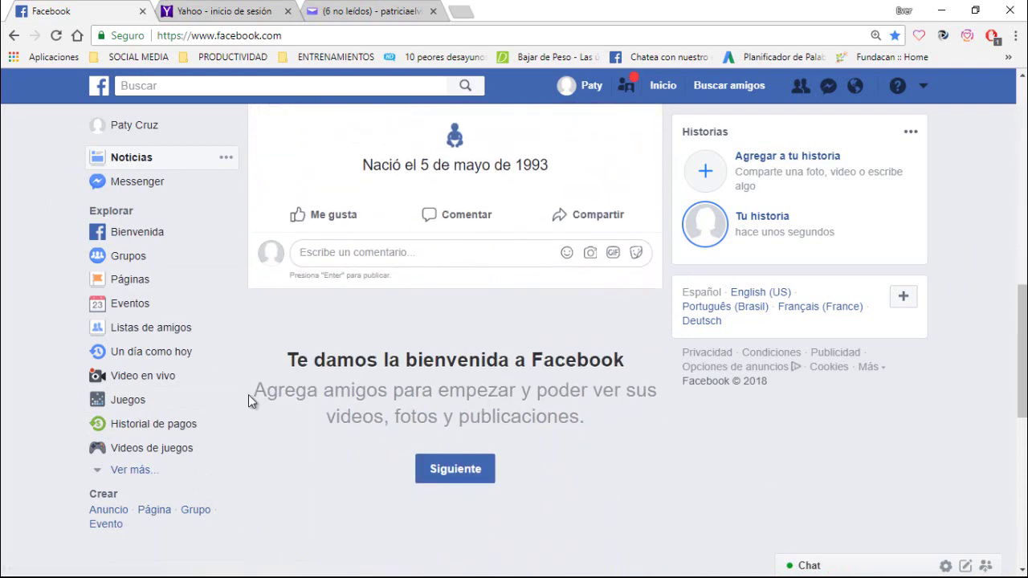
scroll(408, 397, up, 9)
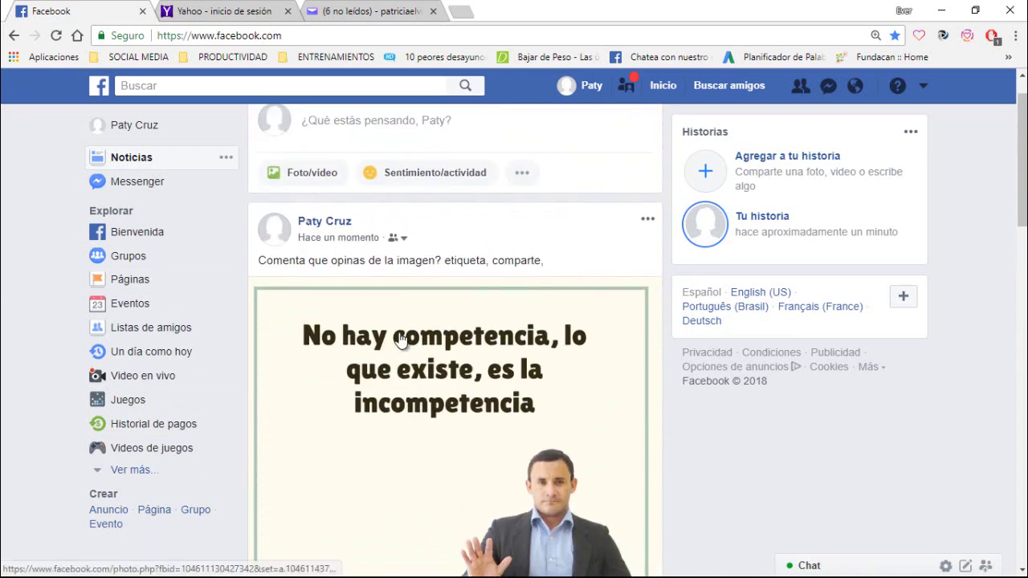
scroll(400, 340, up, 1)
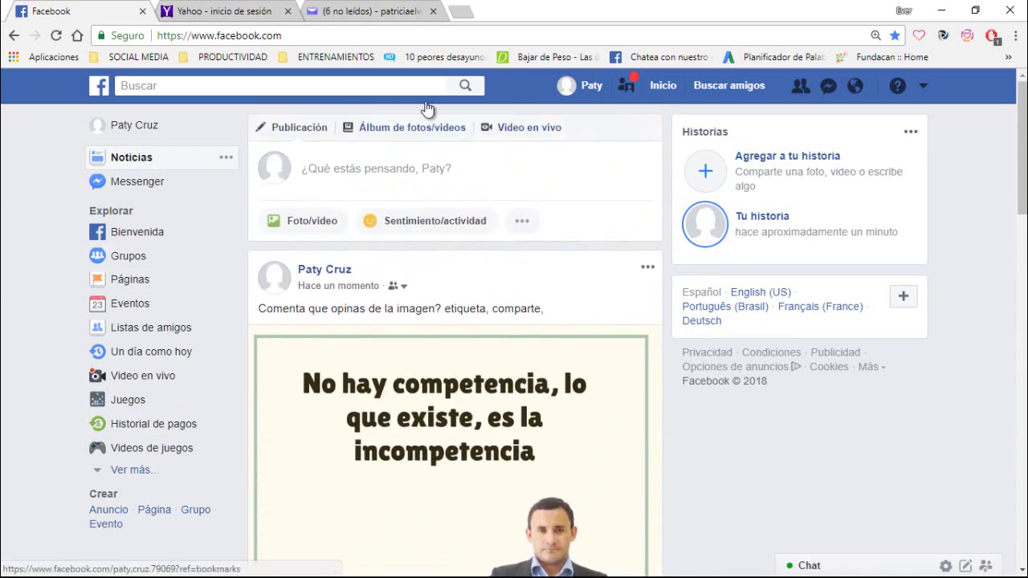
Open Facebook's ad creation page from the account options and close the two Yahoo browser tabs.
click(925, 88)
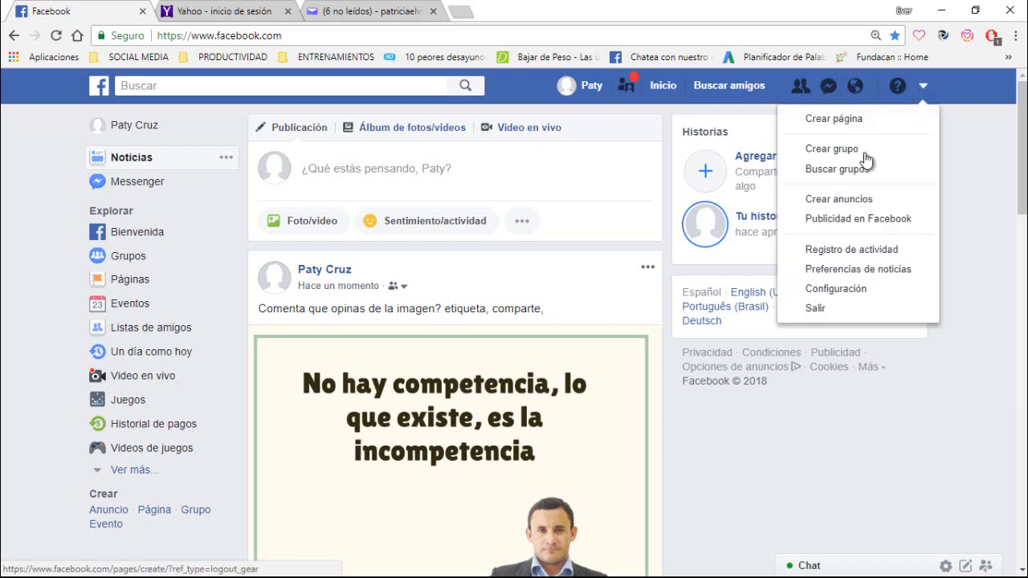
click(839, 198)
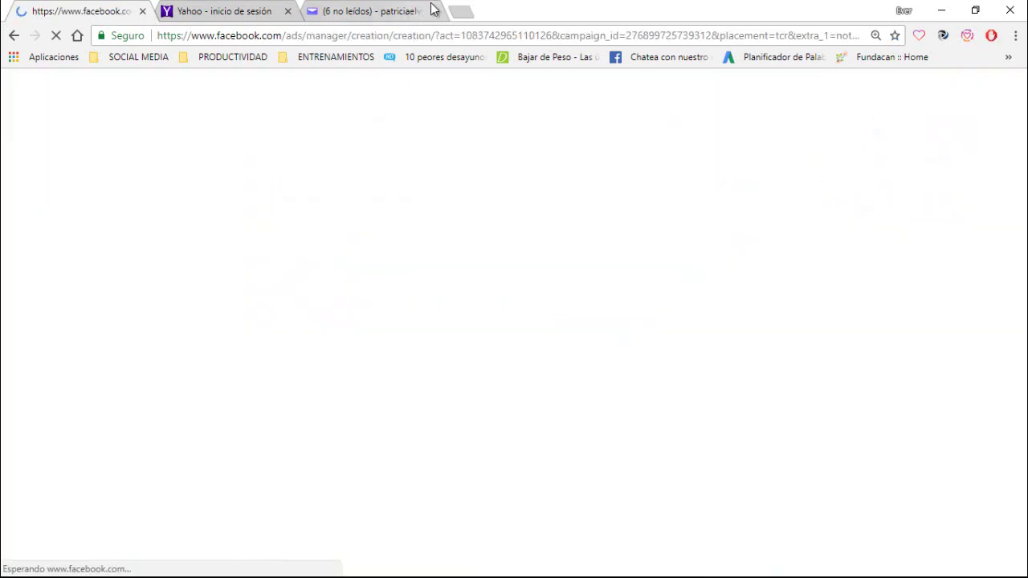
click(432, 11)
click(287, 11)
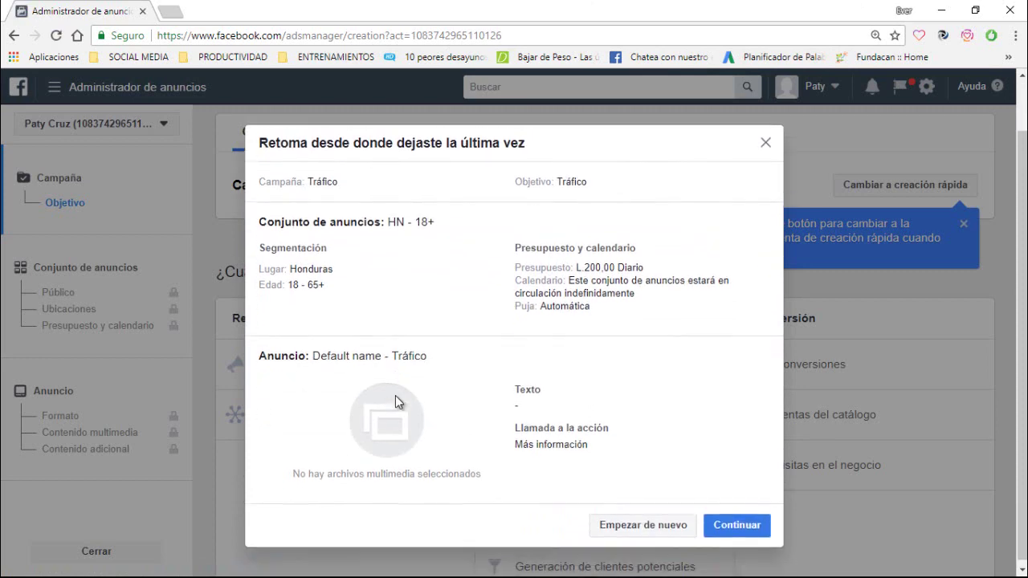
Dismiss the offer to resume the unfinished Tráfico campaign and the quick-creation tip, leaving the marketing objectives for a new campaign.
click(765, 141)
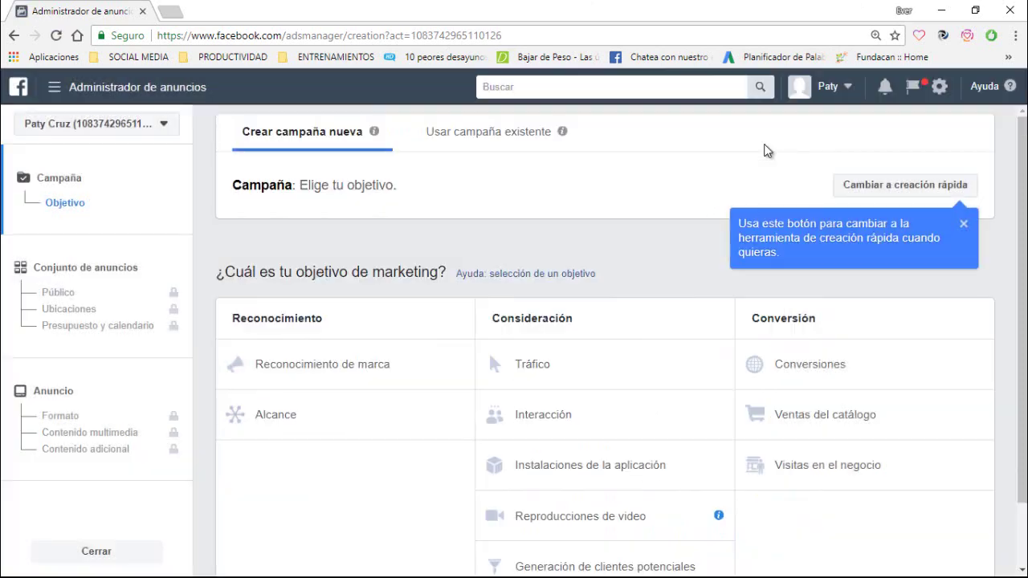
click(963, 224)
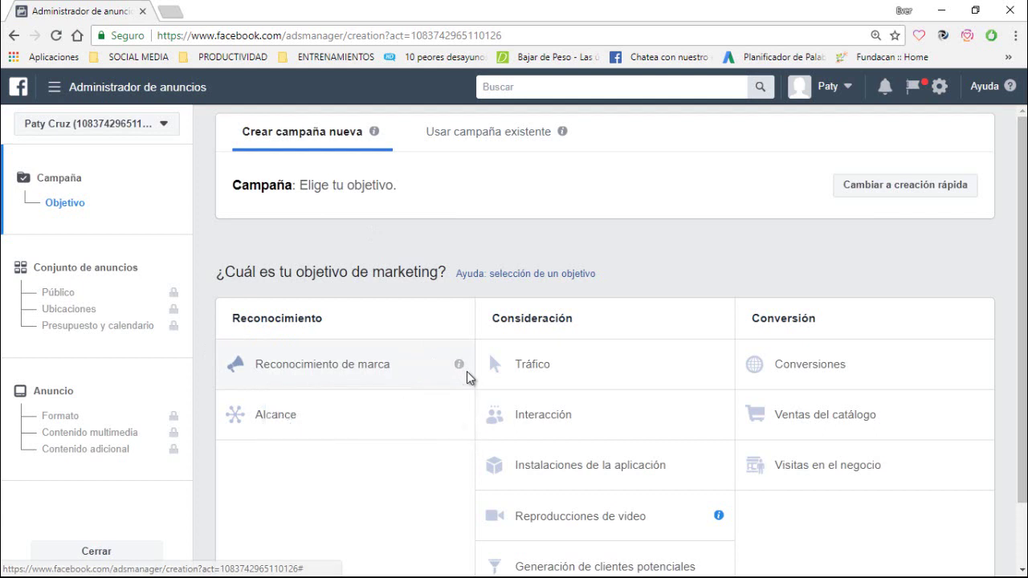
mouse_move(459, 368)
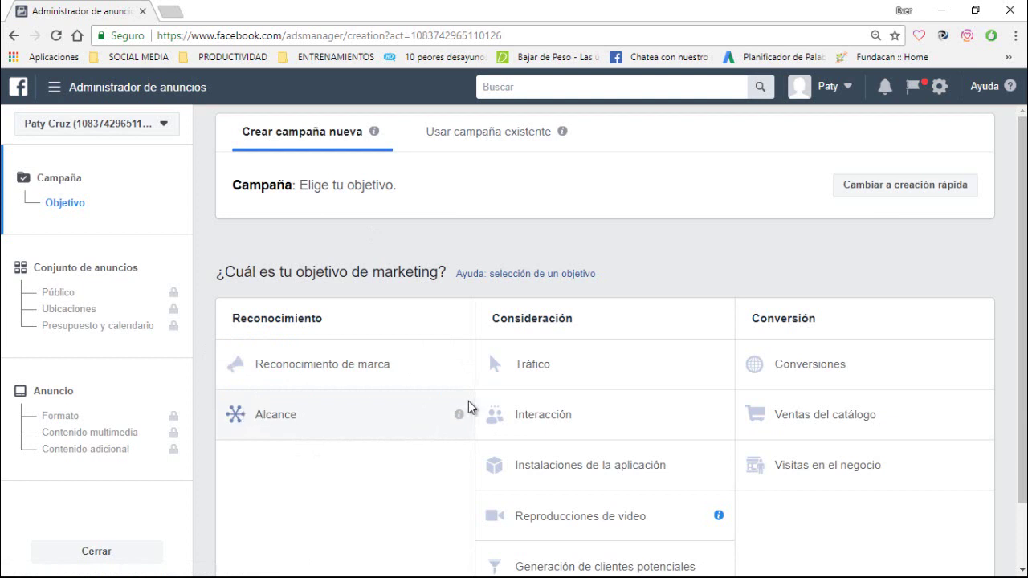
Review the marketing objectives and choose Reconocimiento de marca for the new campaign.
mouse_move(459, 417)
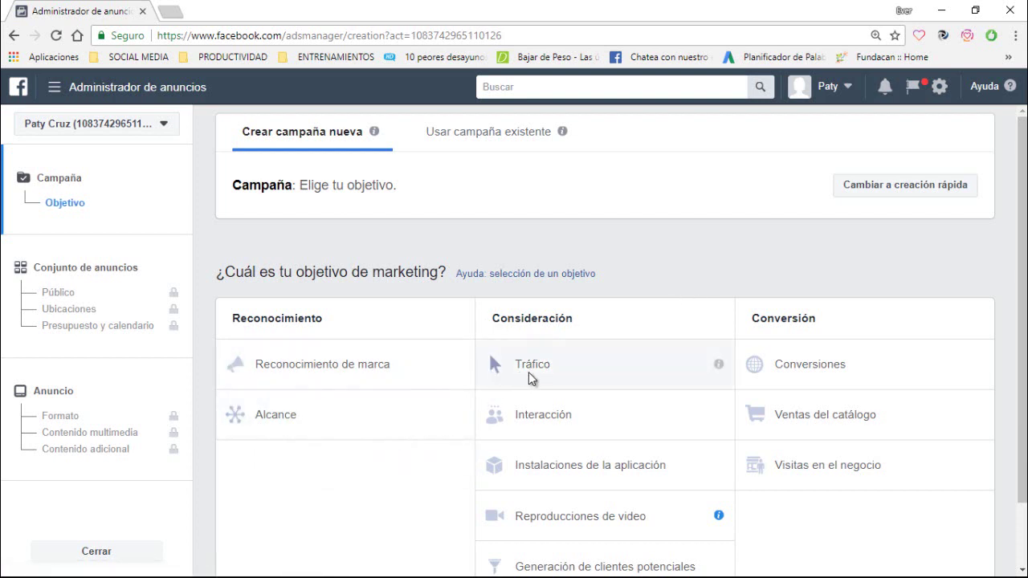
scroll(559, 343, down, 1)
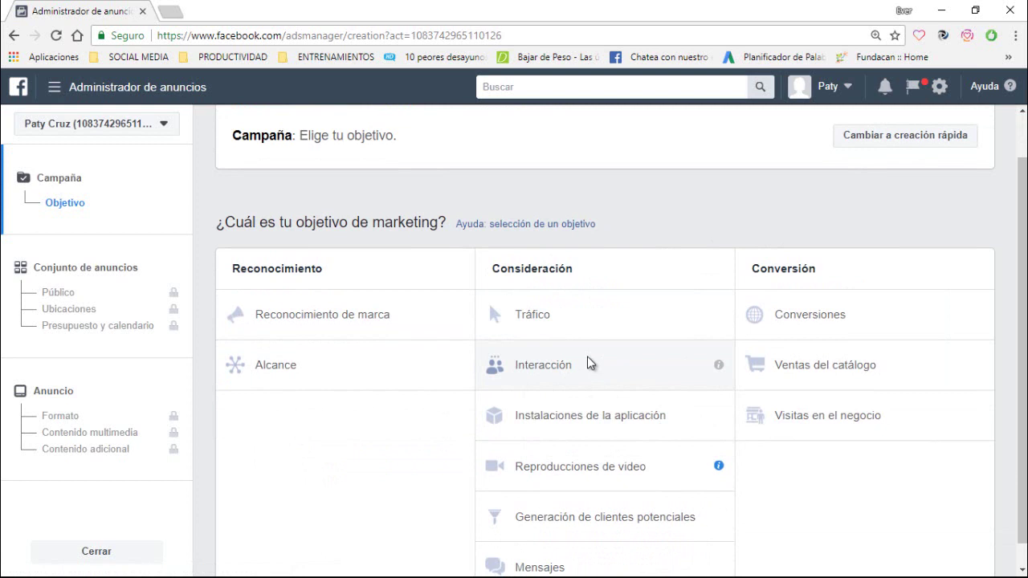
scroll(566, 393, down, 1)
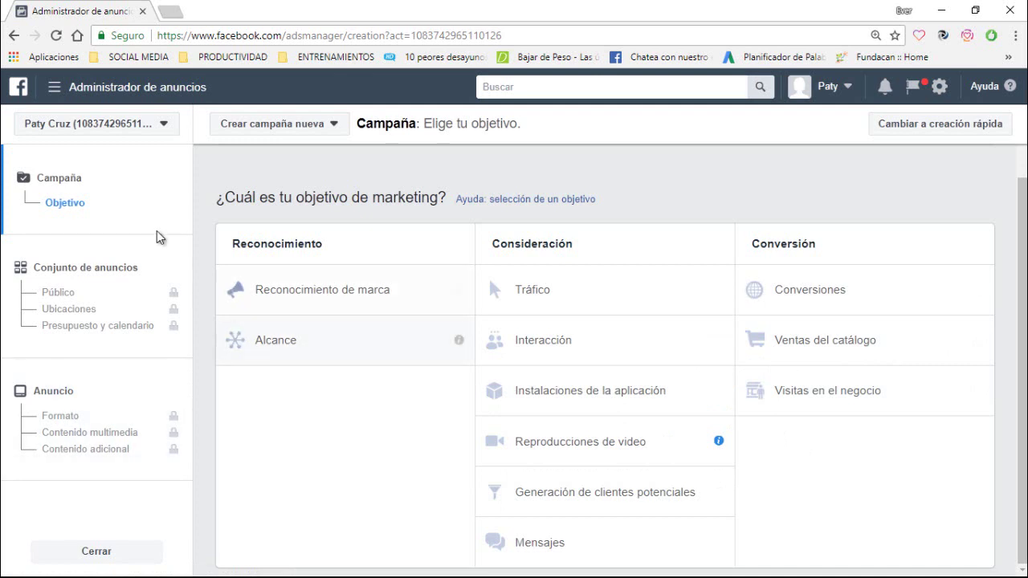
click(336, 292)
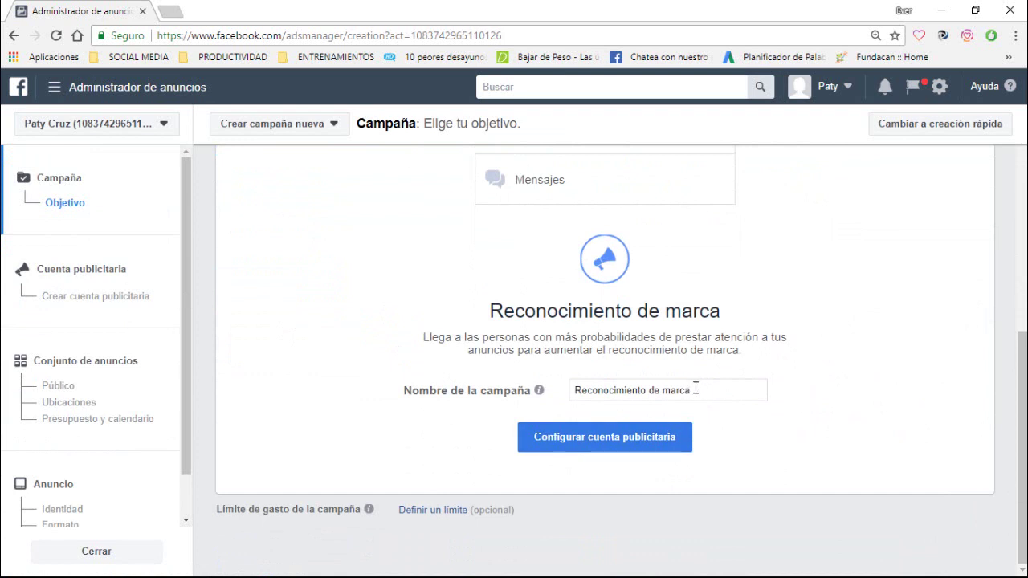
Name the campaign Prueba1 and accept the ad account's country, currency and time zone to reach the ad set settings.
drag(684, 391, 505, 393)
text(Prueba1)
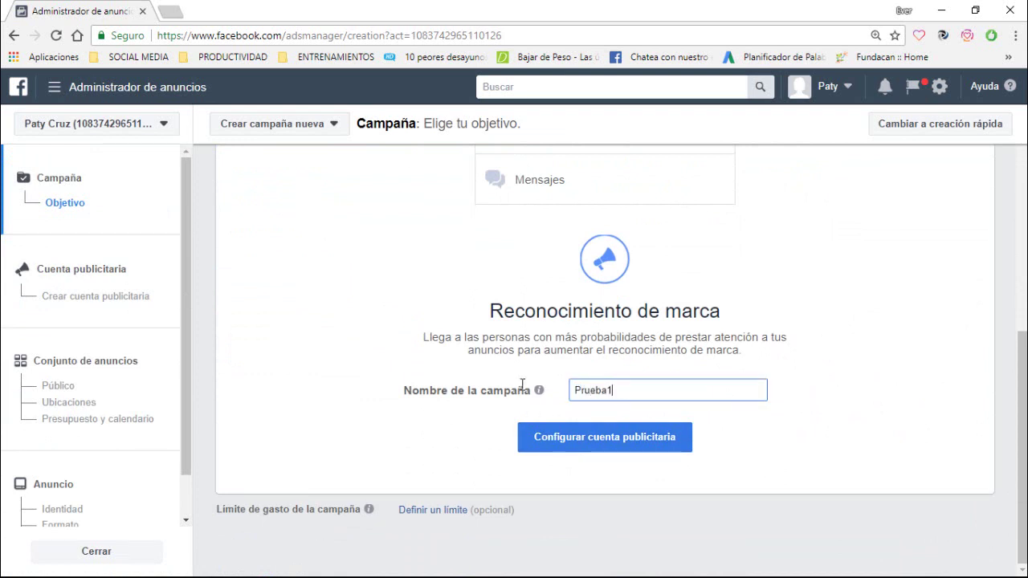
click(587, 444)
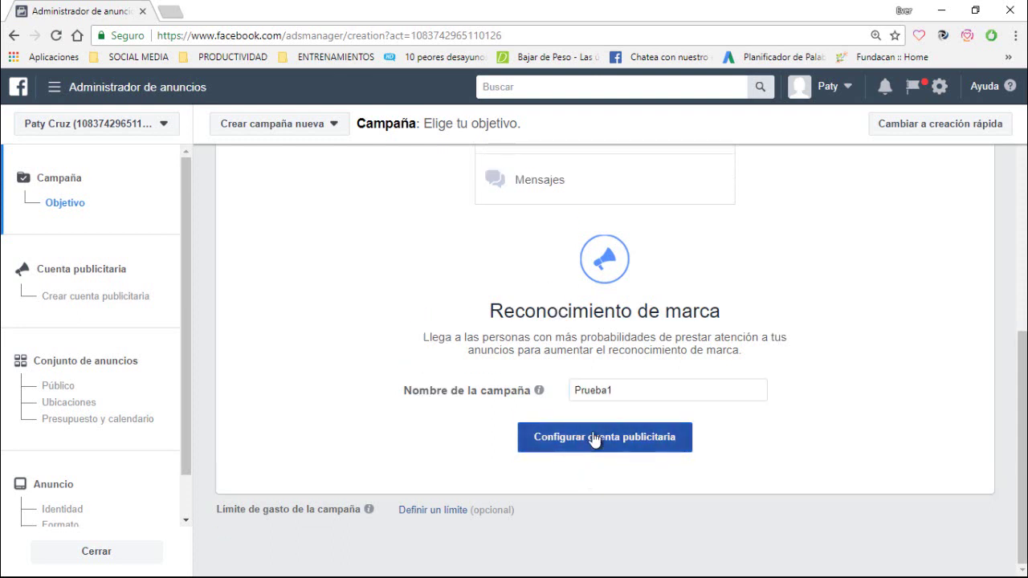
click(604, 441)
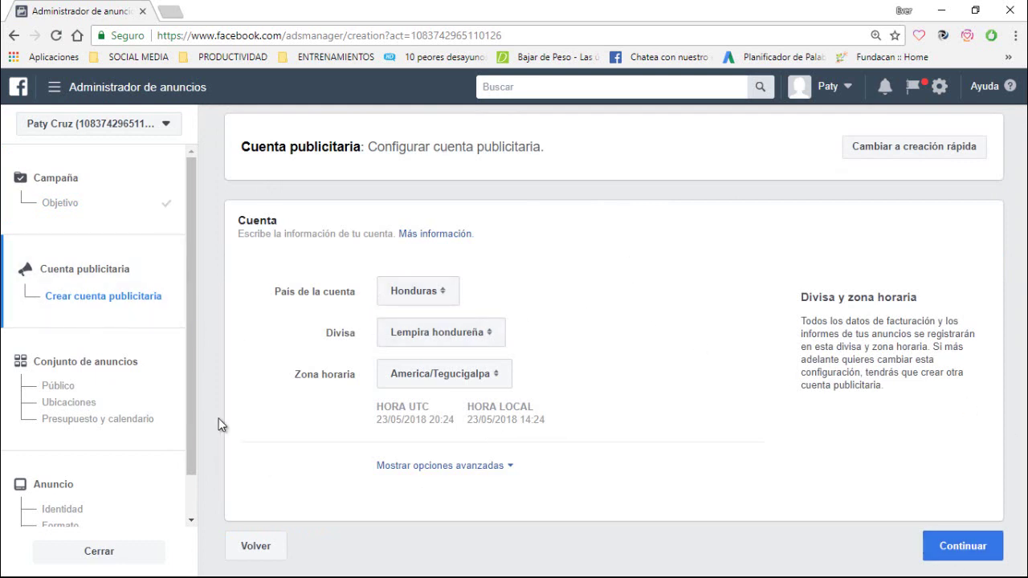
click(953, 550)
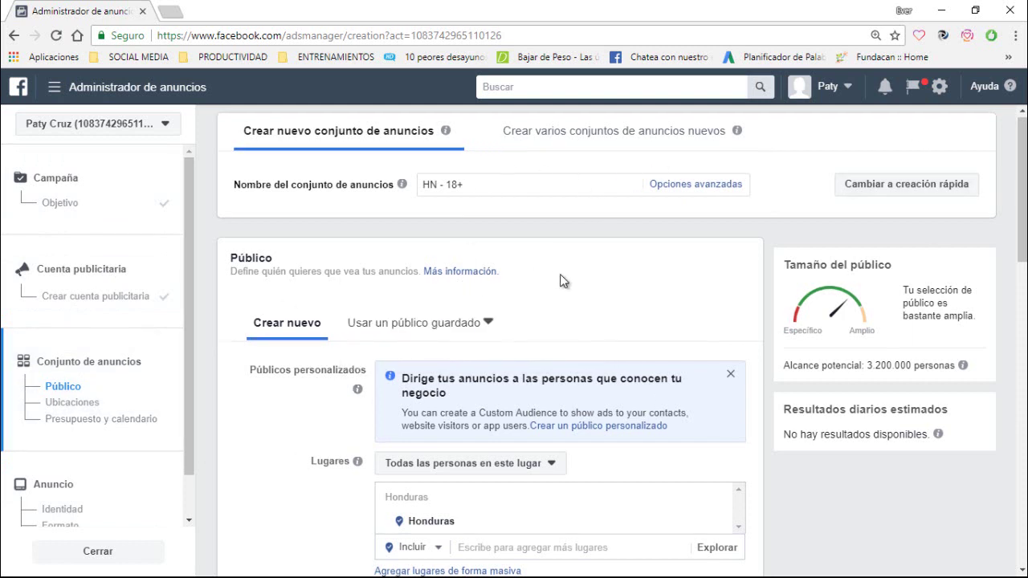
Rename the ad set as FM_TGU.
scroll(574, 305, down, 1)
scroll(574, 305, down, 1)
scroll(424, 338, up, 1)
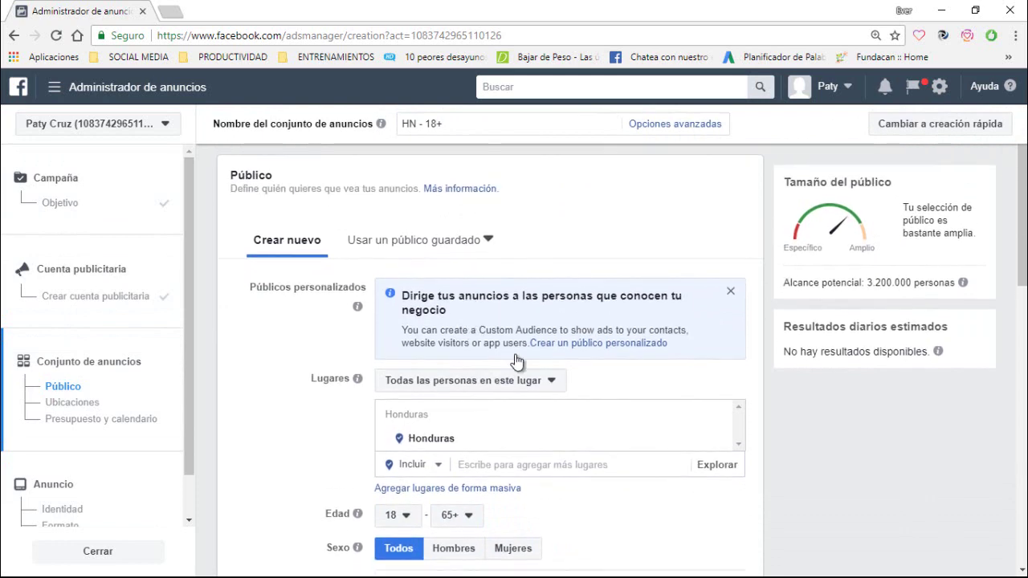
scroll(514, 343, down, 1)
scroll(708, 268, up, 2)
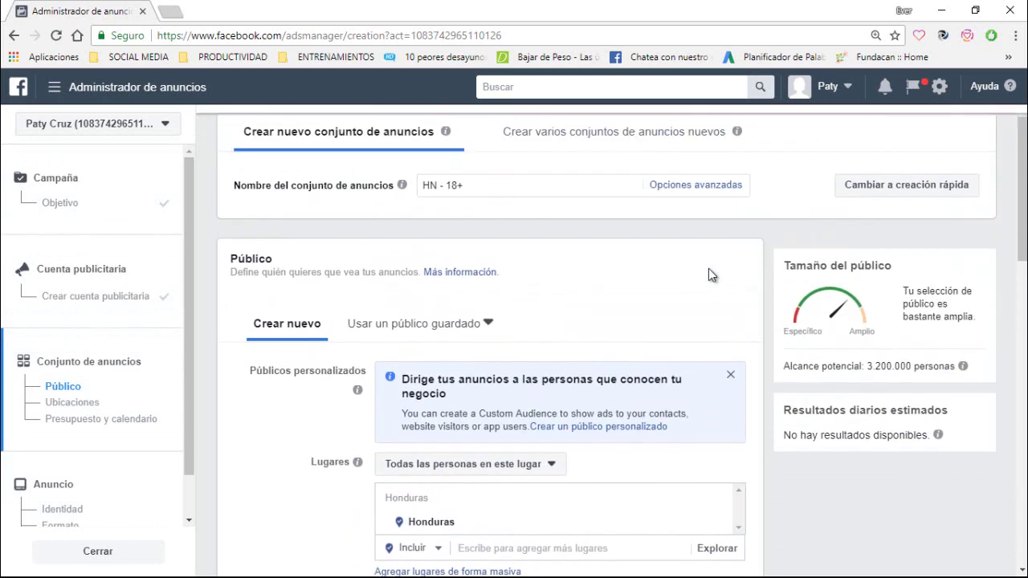
mouse_move(396, 188)
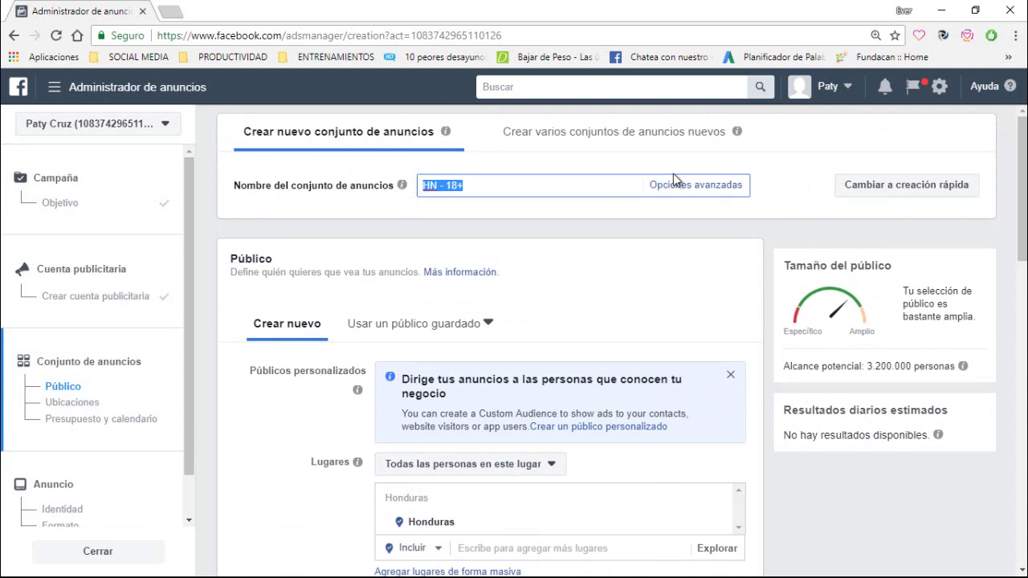
text(FM_TGU)
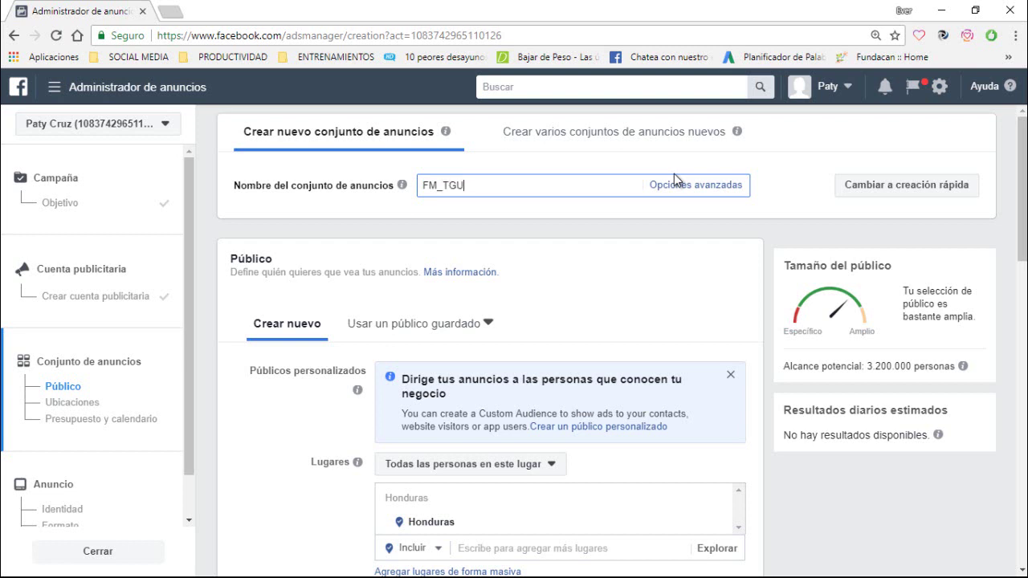
Replace the country Honduras in the audience locations with the city San Pedro Sula, Cortés Department.
scroll(573, 263, down, 1)
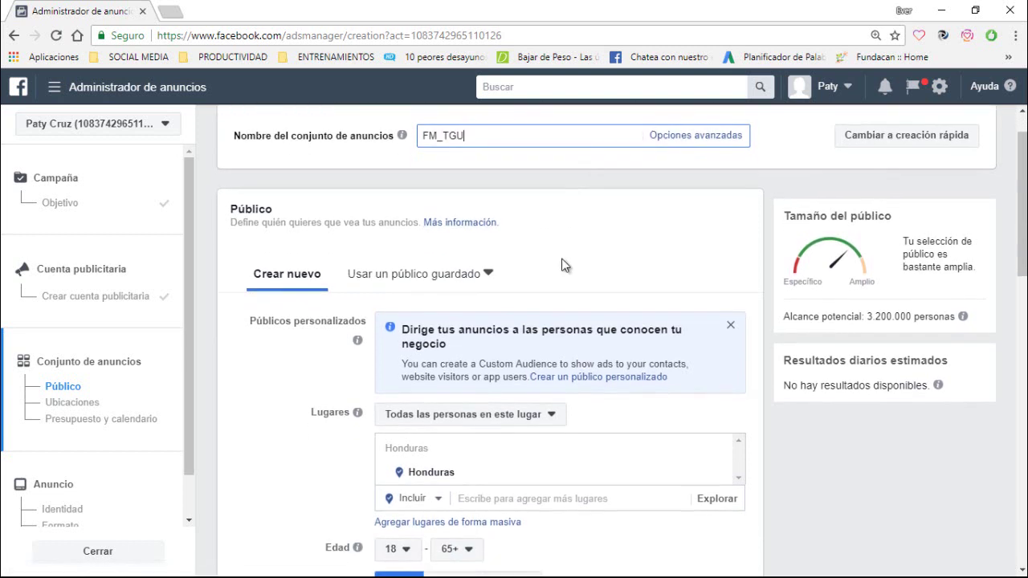
scroll(562, 269, down, 2)
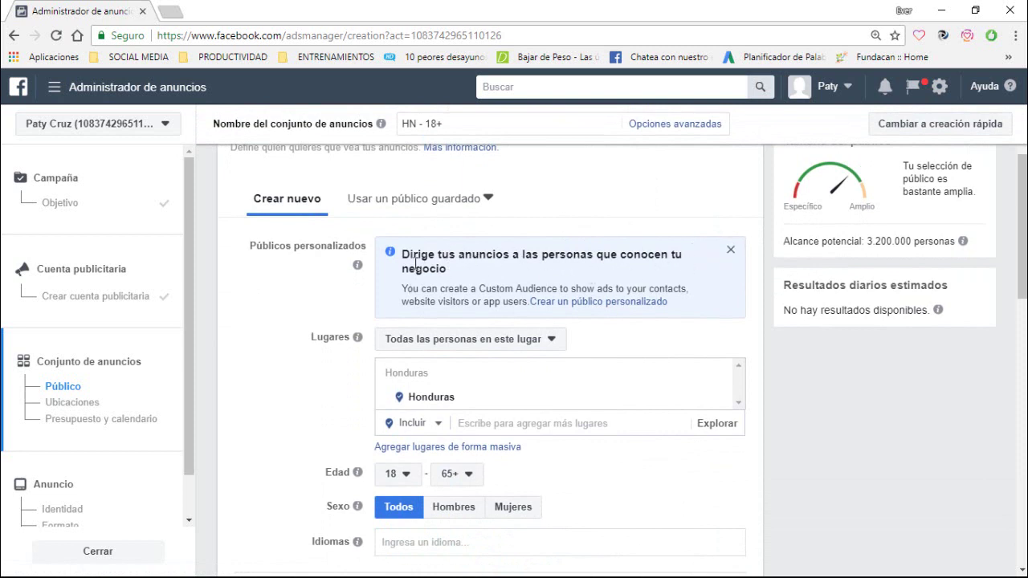
scroll(660, 314, down, 2)
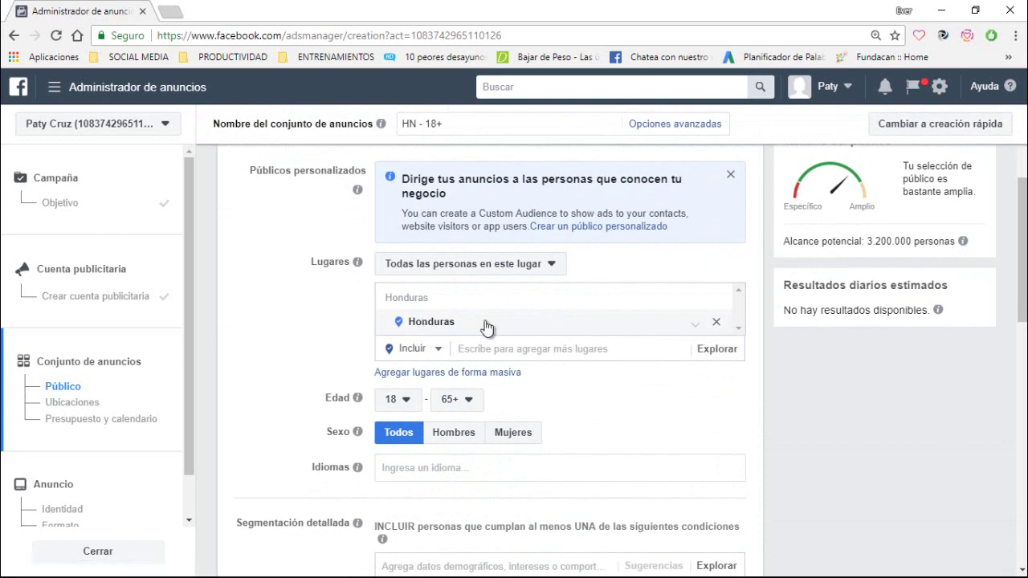
click(717, 323)
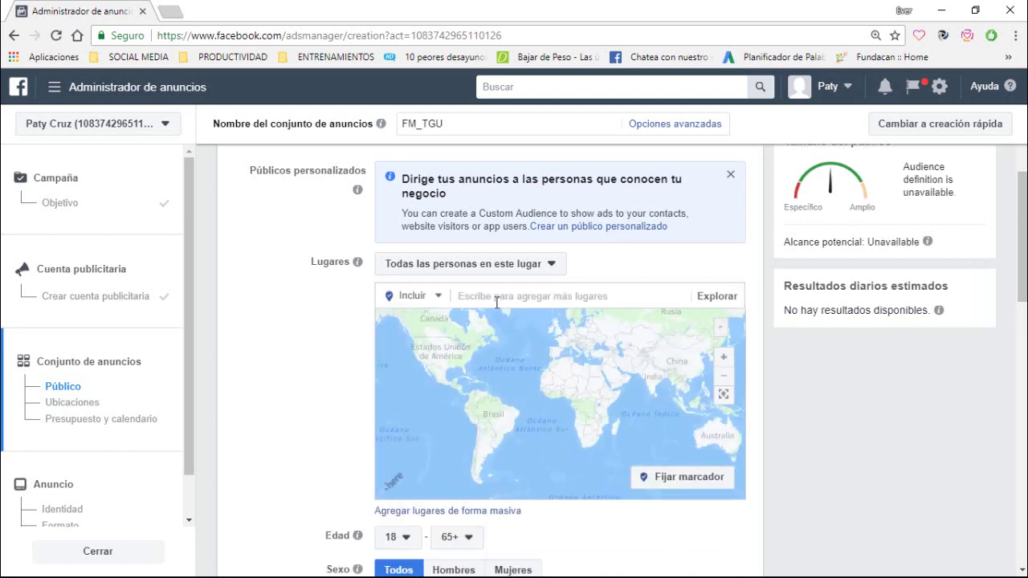
click(483, 297)
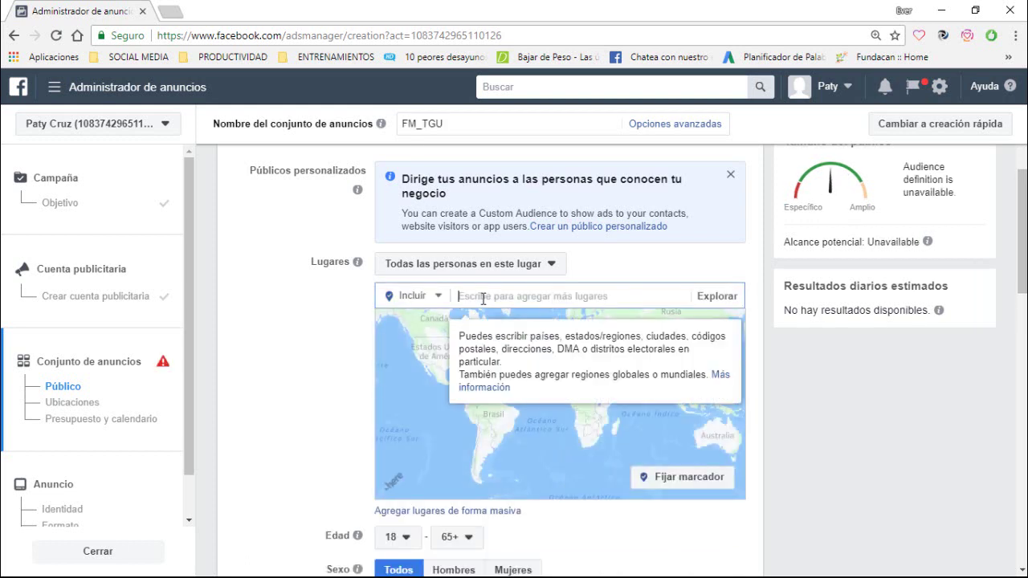
text(san pedro)
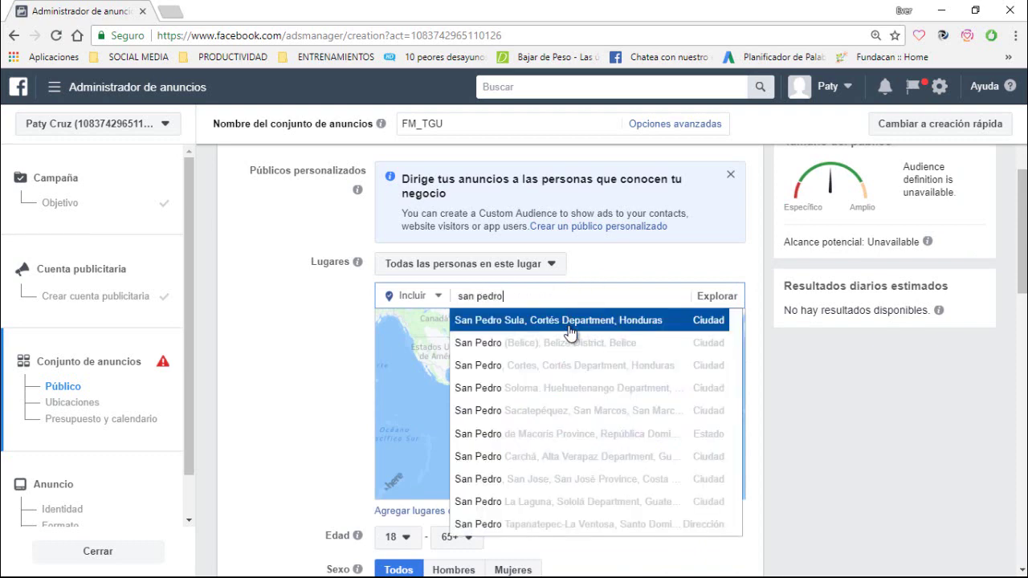
click(569, 321)
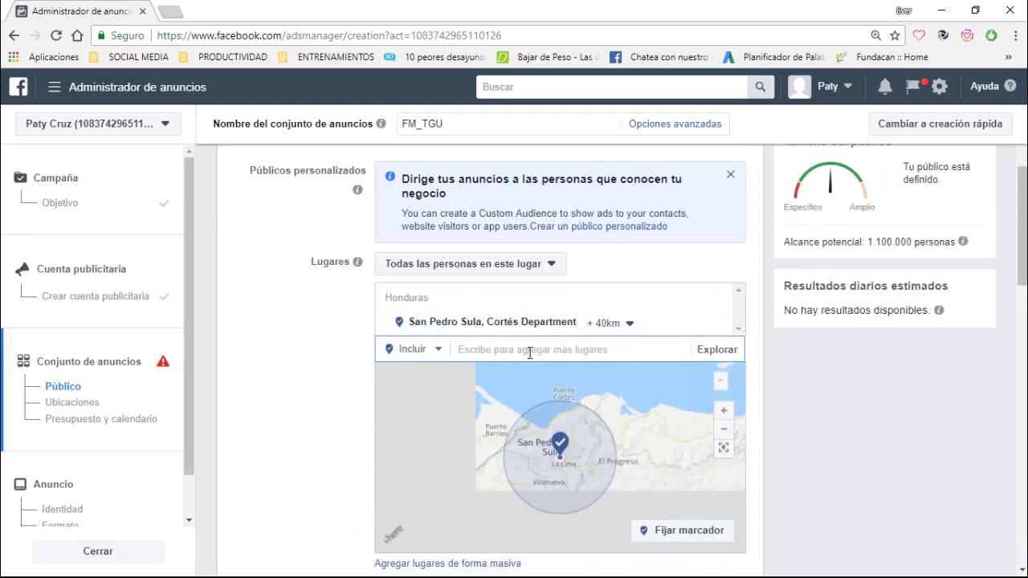
Add the city Comayagua, Comayagua Department and the Francisco Morazán Department to the included audience locations.
text(comayagua)
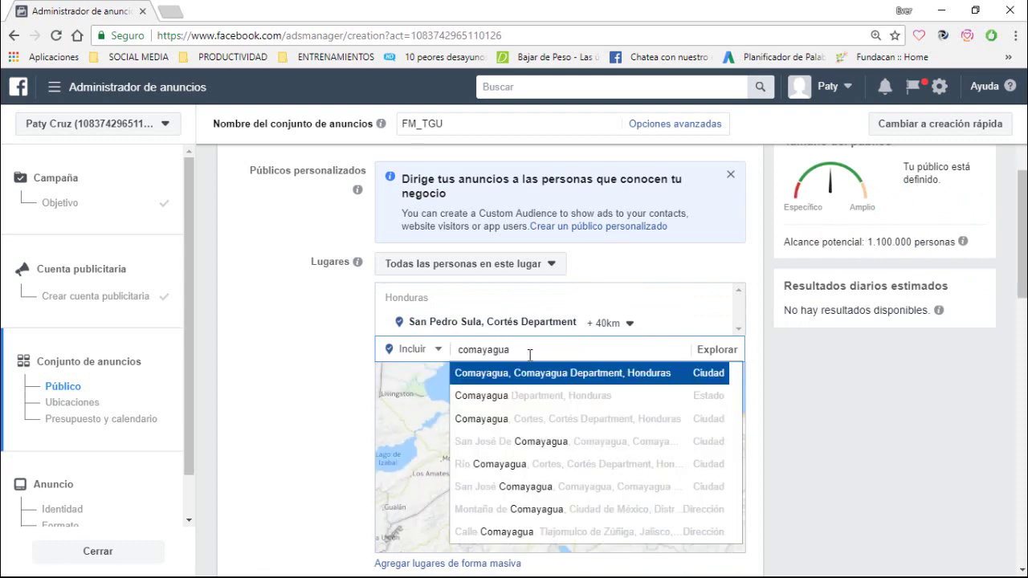
click(532, 373)
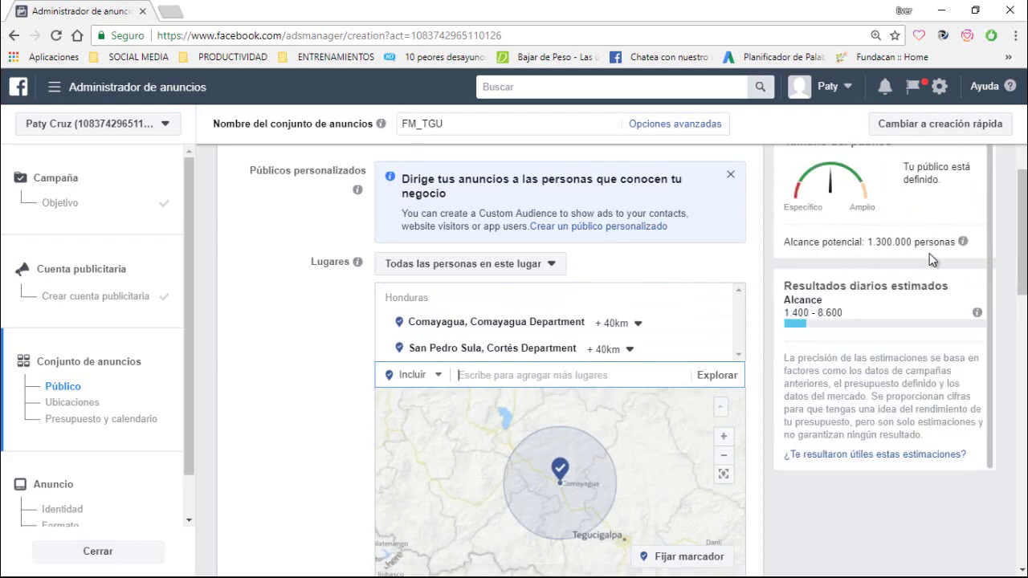
text(fr)
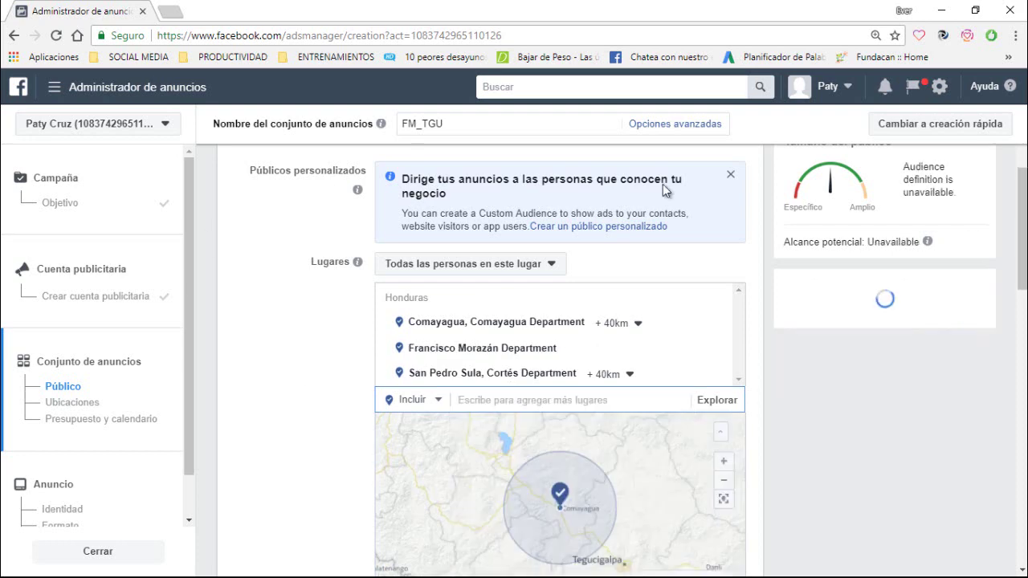
click(506, 406)
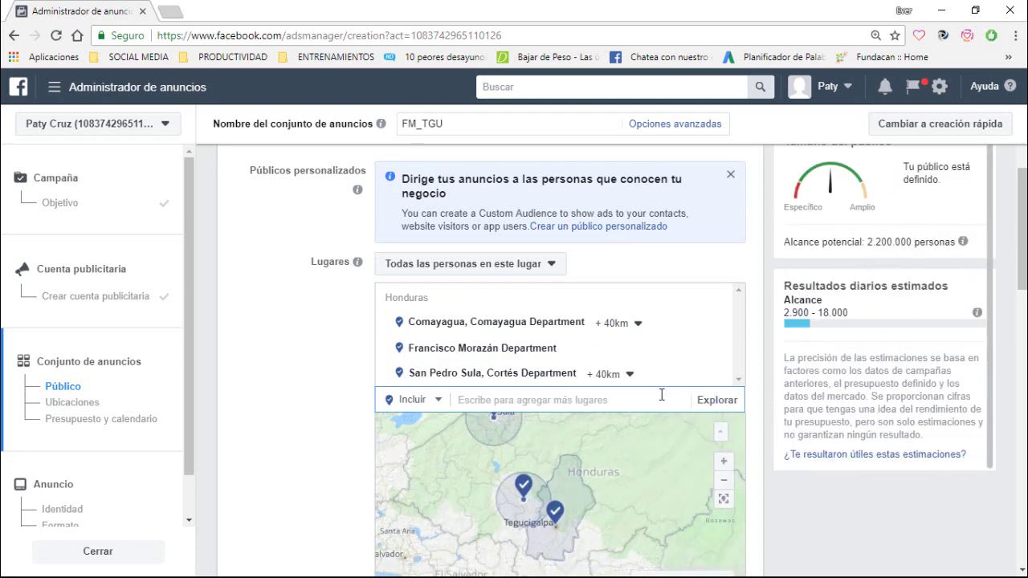
Widen the radius around San Pedro Sula to 64 km.
drag(1021, 254, 1018, 290)
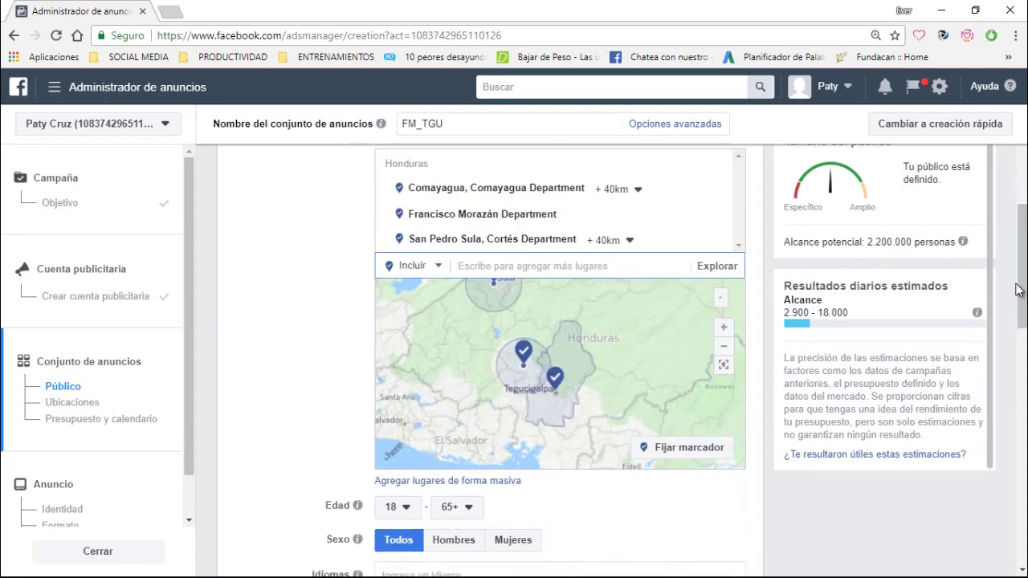
click(626, 240)
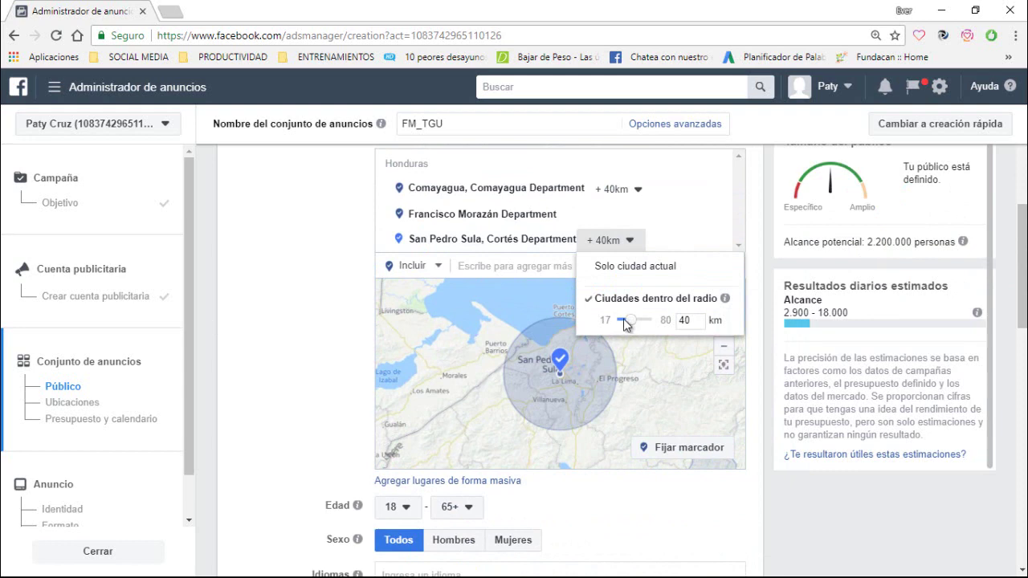
drag(625, 324, 649, 328)
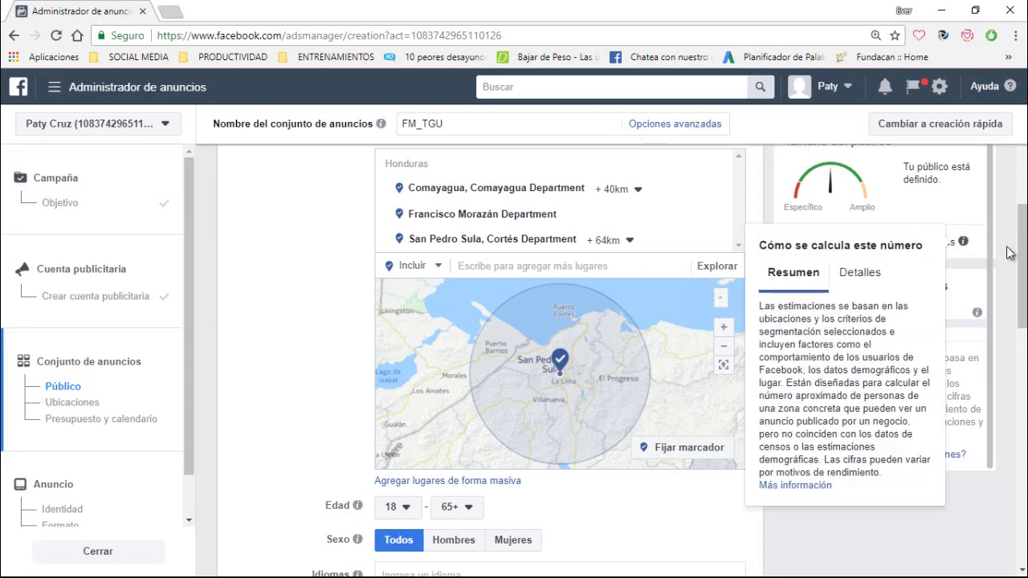
Set the audience's age range to 25–35.
drag(1025, 243, 989, 297)
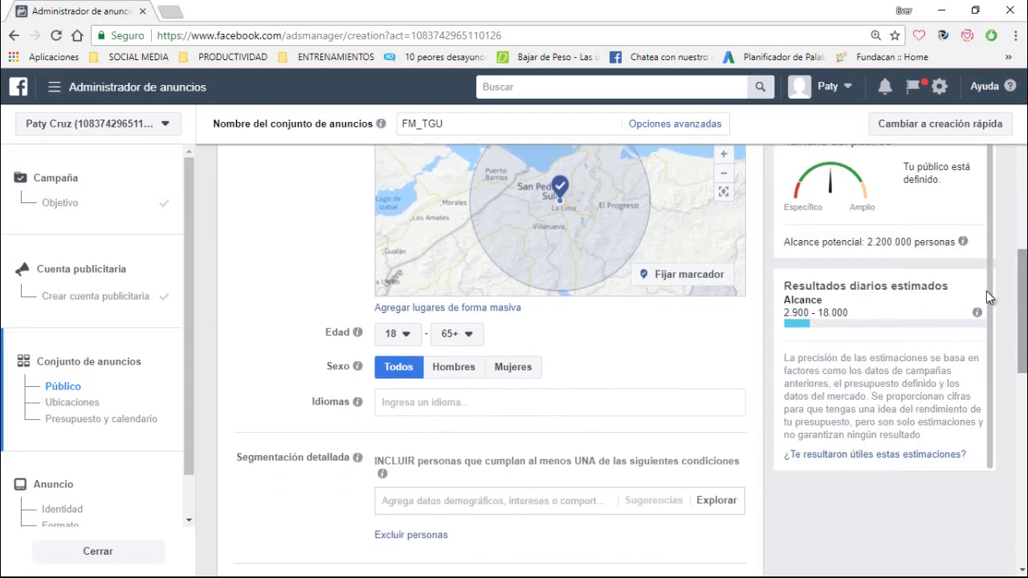
click(393, 338)
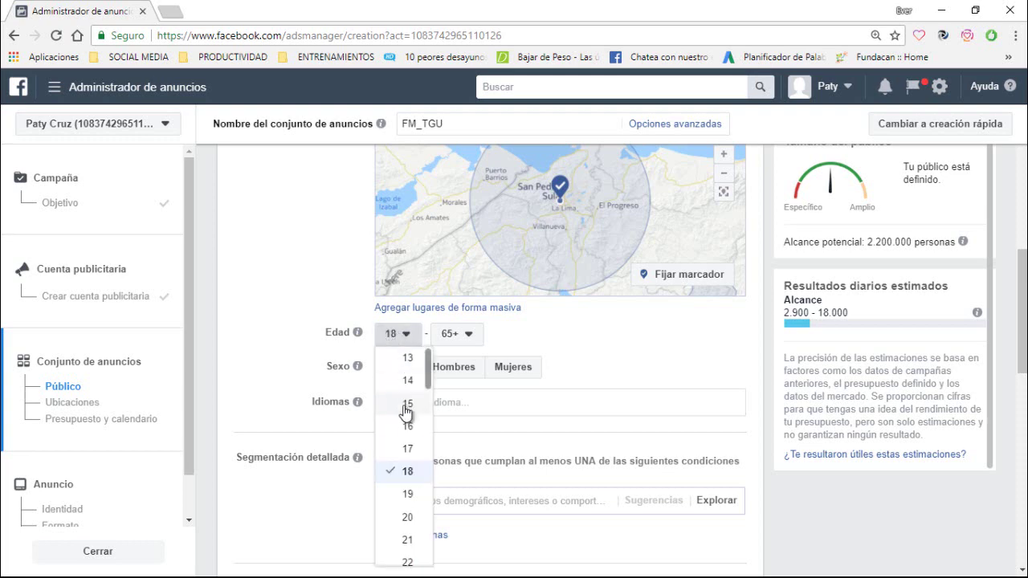
scroll(407, 446, down, 3)
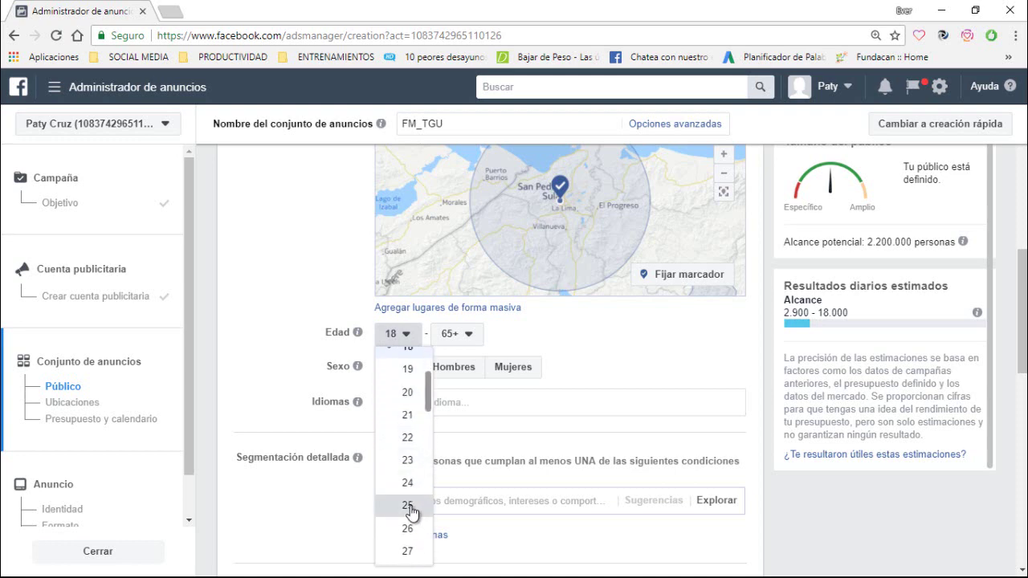
click(407, 505)
click(451, 341)
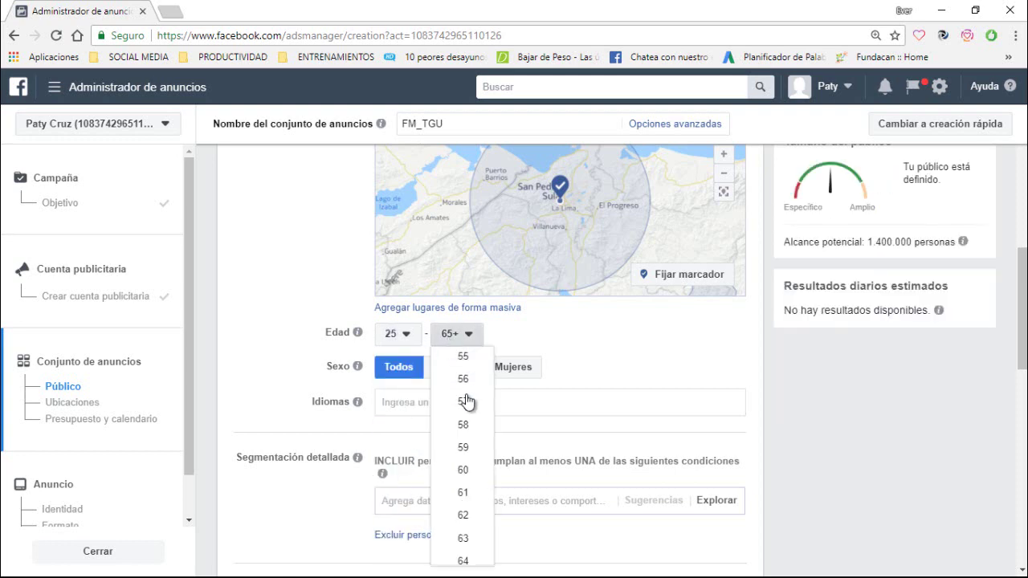
scroll(461, 414, up, 3)
scroll(461, 414, up, 5)
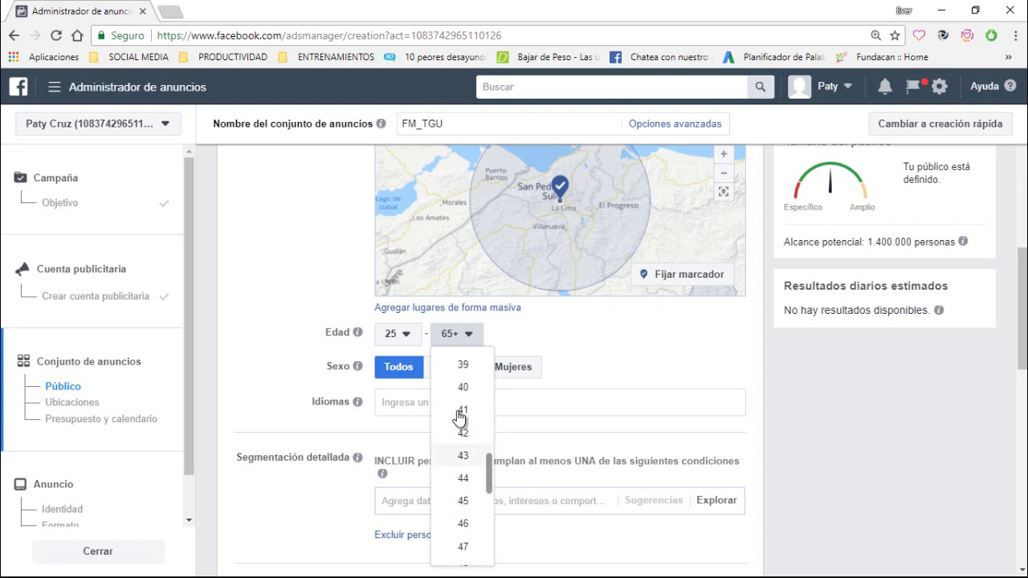
scroll(462, 404, up, 2)
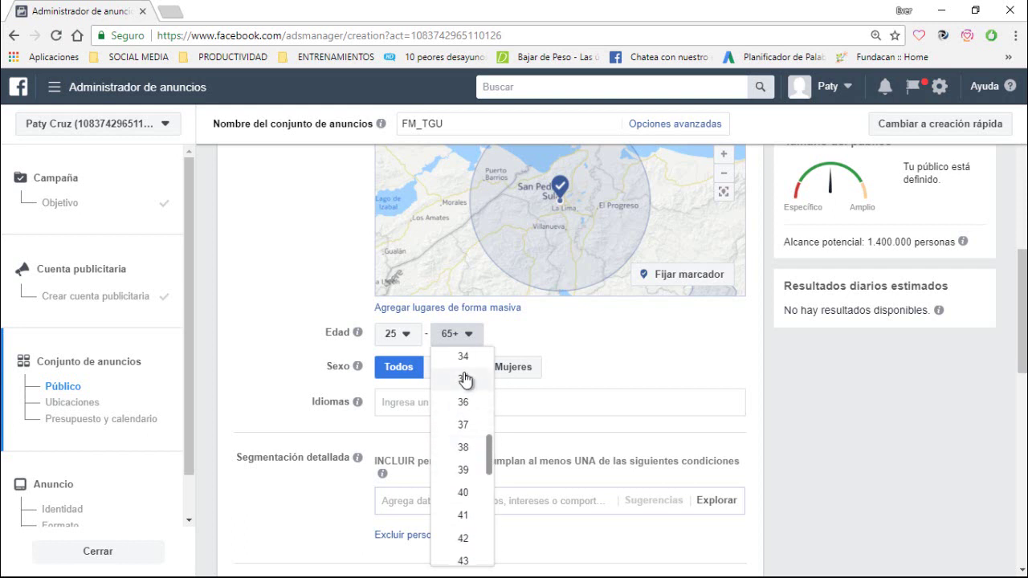
click(463, 377)
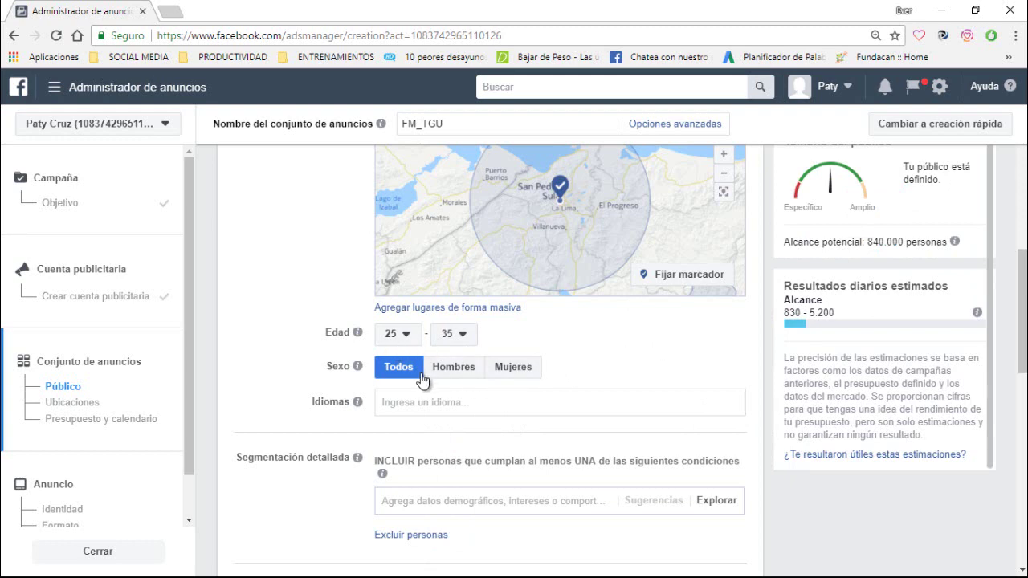
Restrict the audience's gender to Hombres.
click(455, 366)
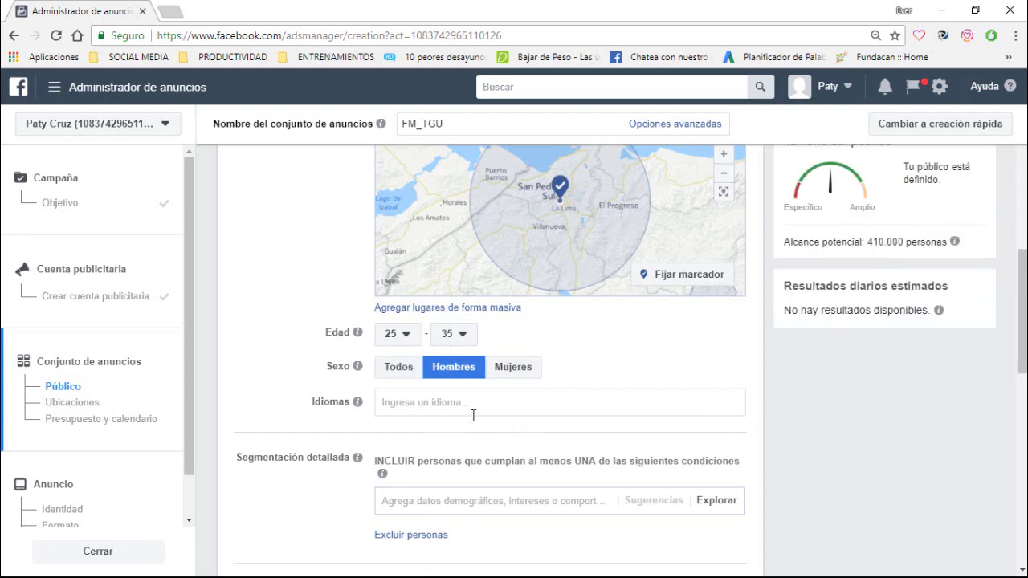
scroll(679, 354, up, 1)
scroll(670, 347, down, 2)
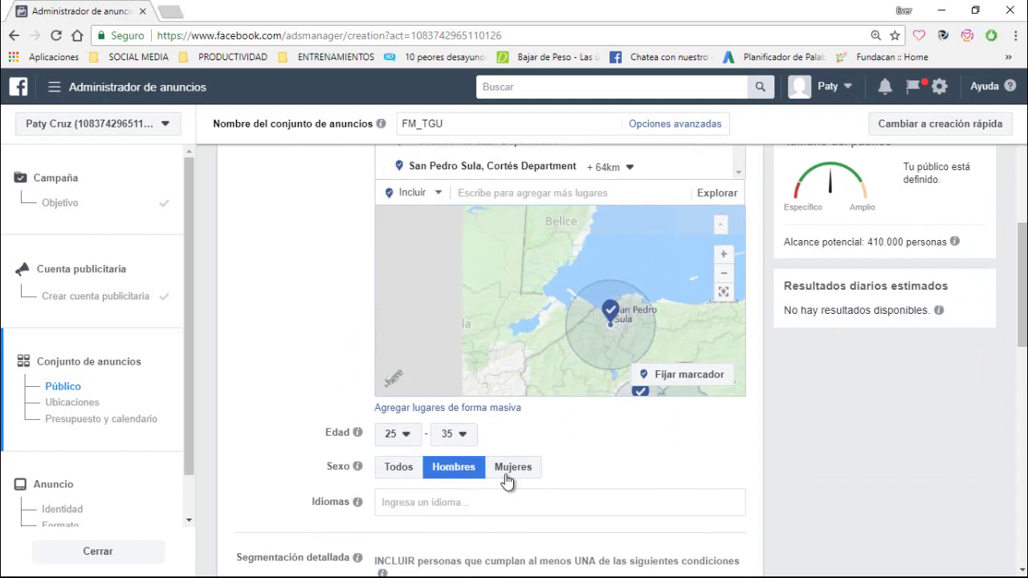
Switch the audience's gender to Mujeres, and set it to Todos.
click(510, 472)
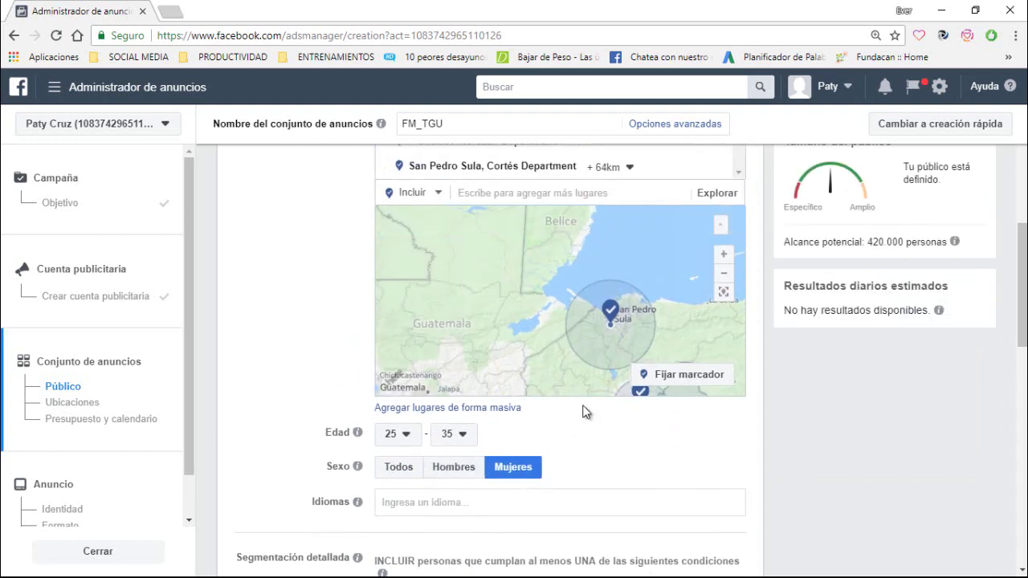
click(398, 469)
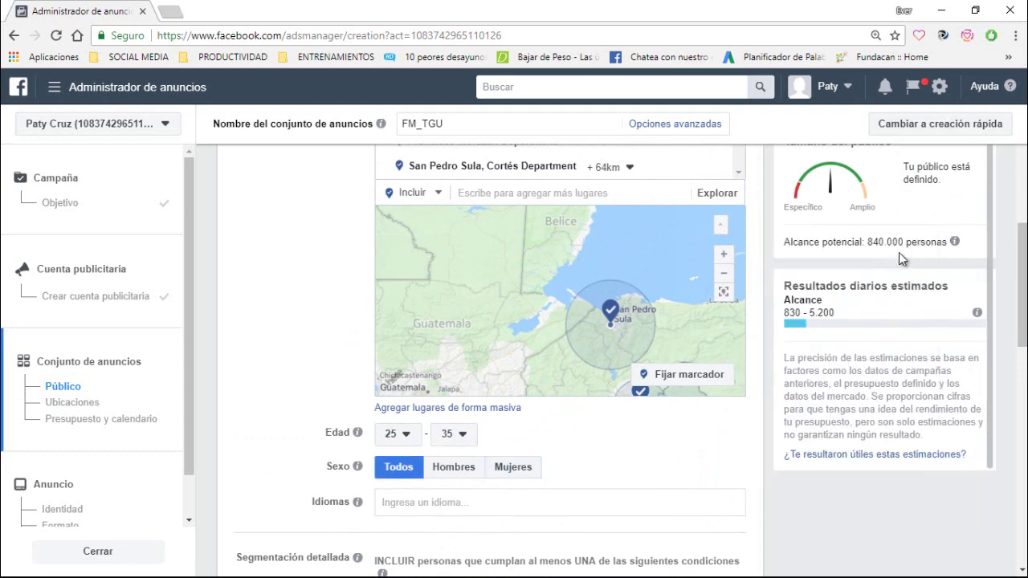
Add the interest Dietas para diabéticos to the audience's detailed targeting and dismiss the tip.
scroll(1023, 253, down, 3)
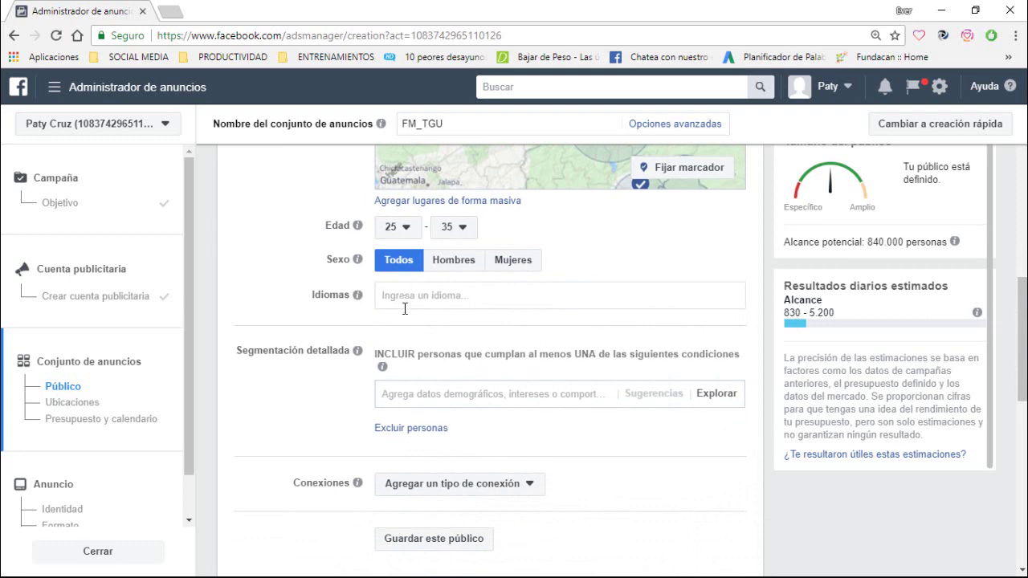
click(431, 395)
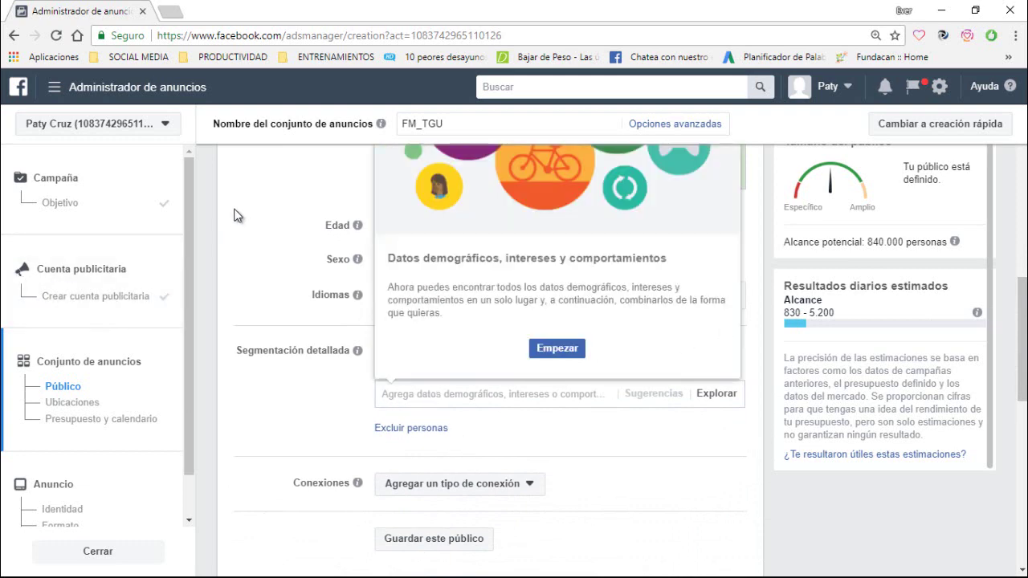
click(506, 440)
click(404, 395)
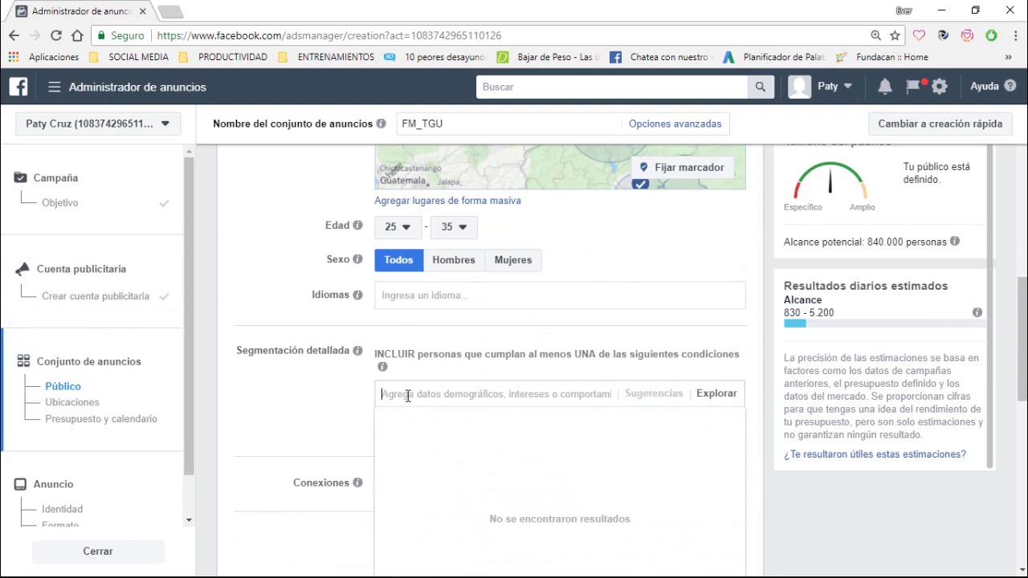
text(diabe)
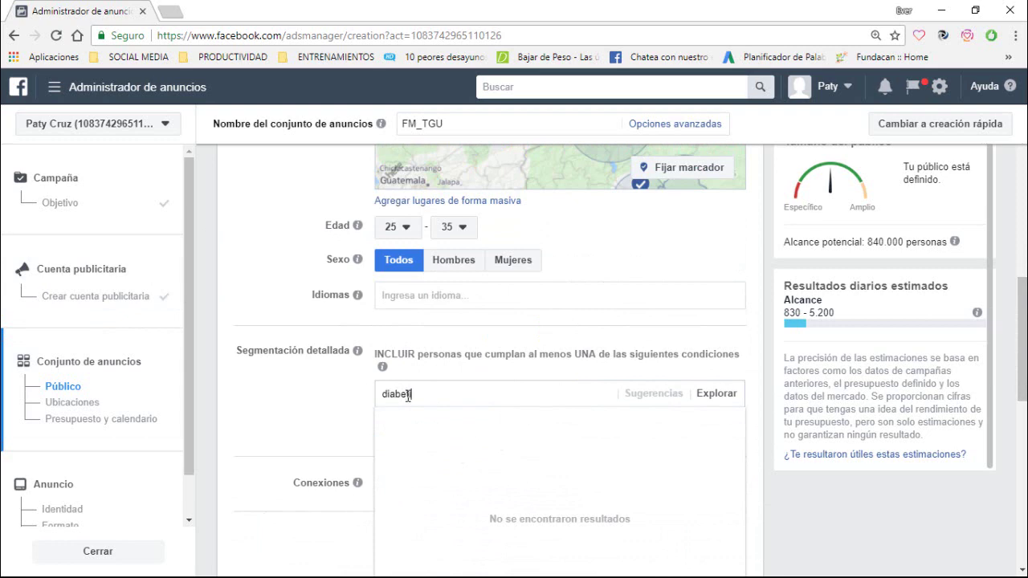
text(ti)
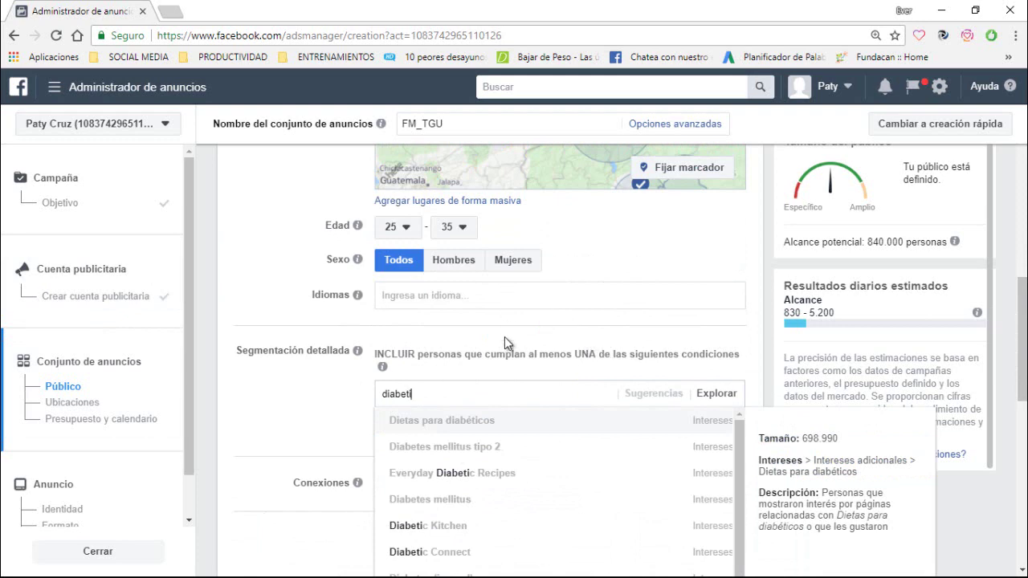
click(441, 424)
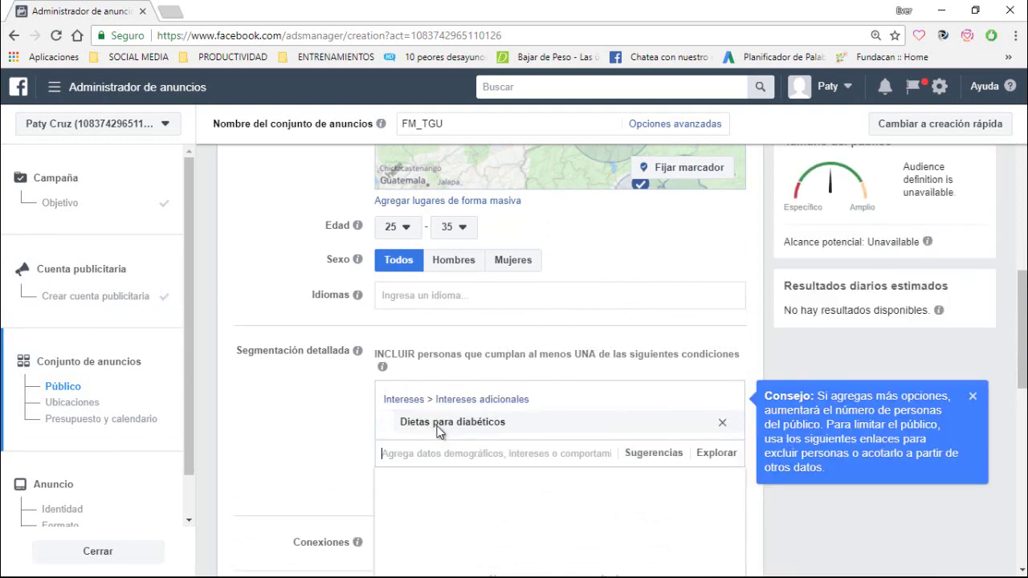
mouse_move(652, 409)
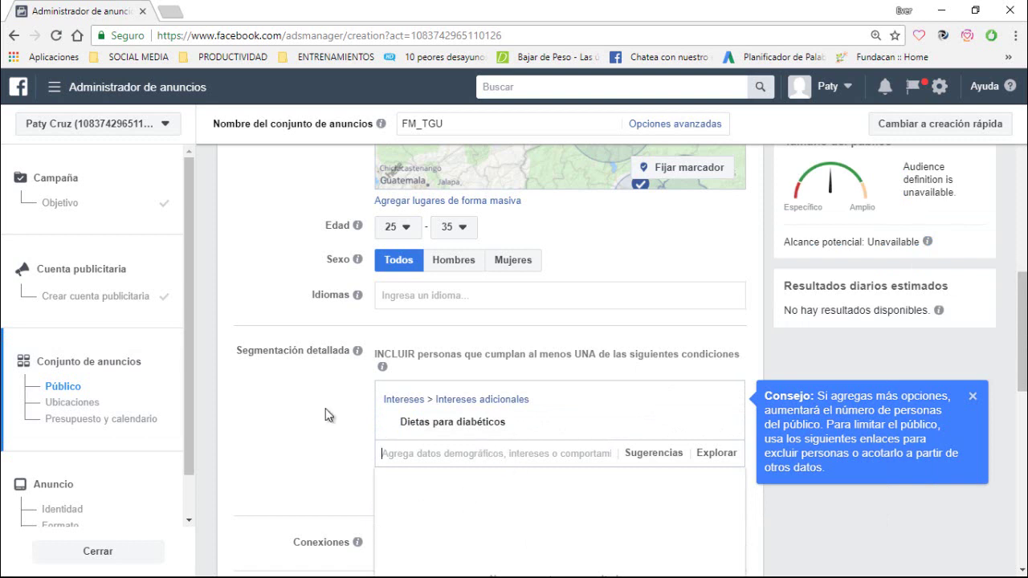
click(972, 398)
Add the suggested interests Sustitutos del azúcar, Estevia (edulcorante) and Corazón to the detailed targeting.
click(637, 462)
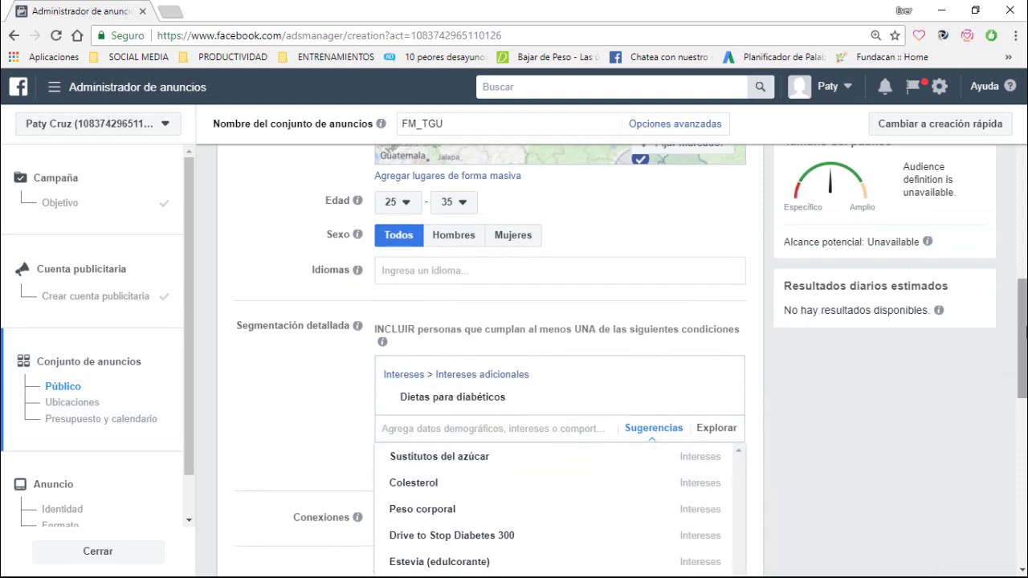
scroll(1021, 337, down, 3)
click(812, 358)
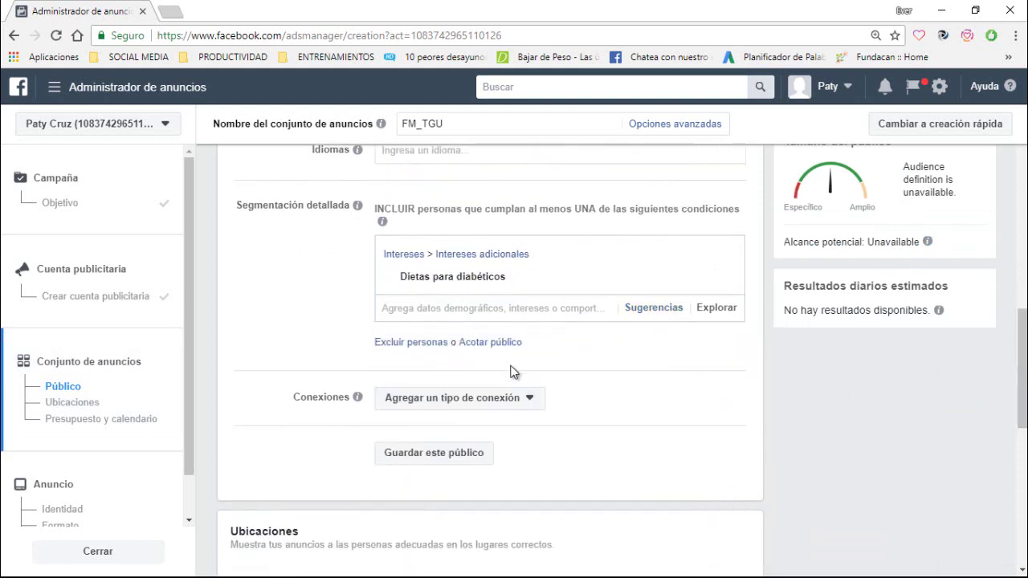
click(658, 310)
click(657, 310)
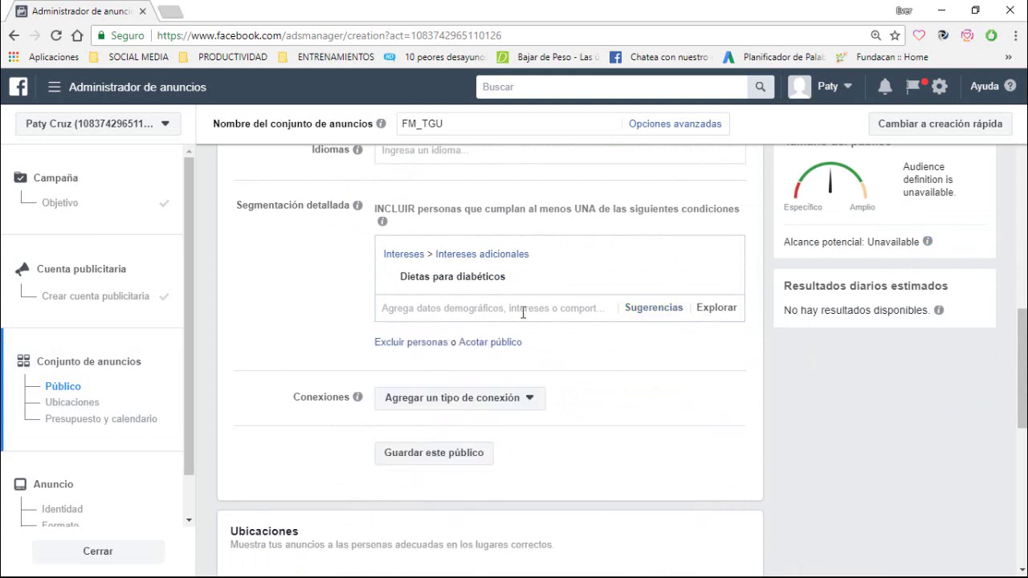
click(658, 310)
click(464, 337)
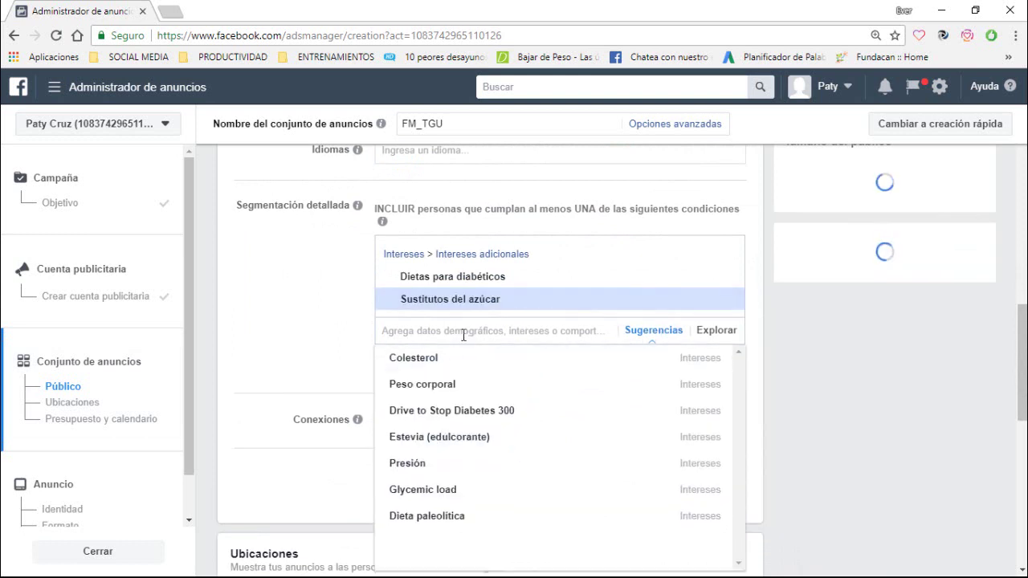
click(430, 389)
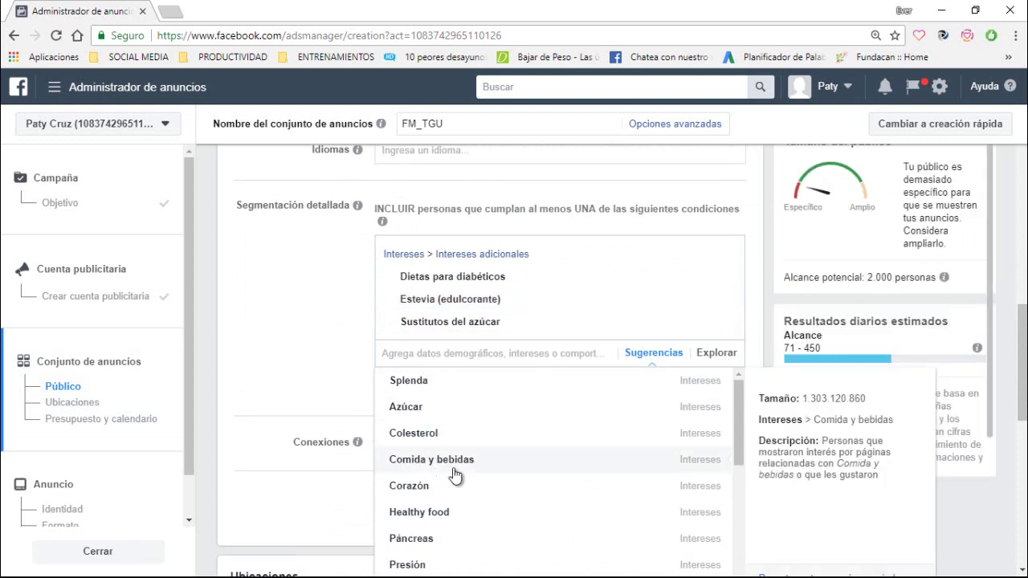
click(416, 487)
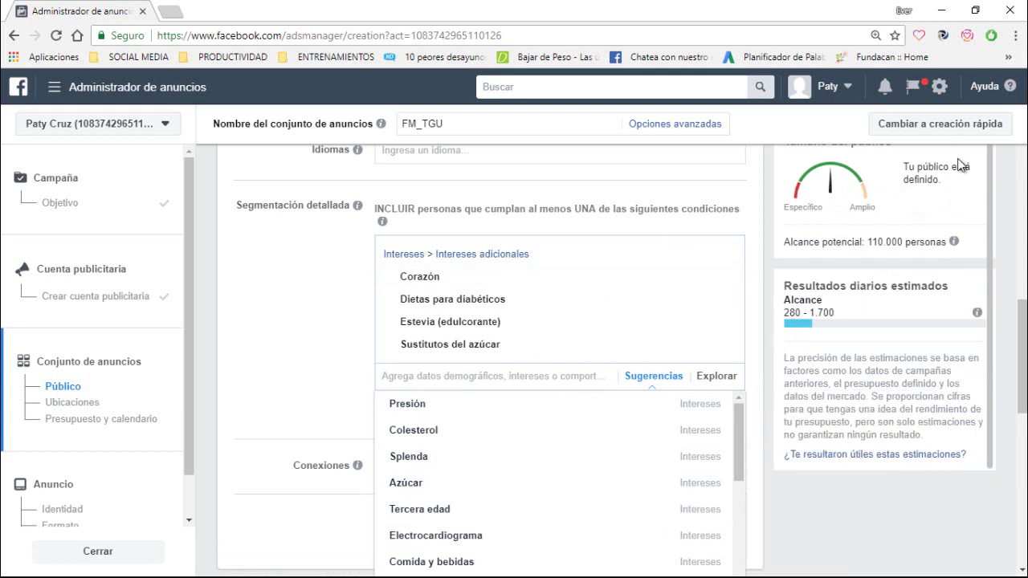
drag(867, 242, 907, 242)
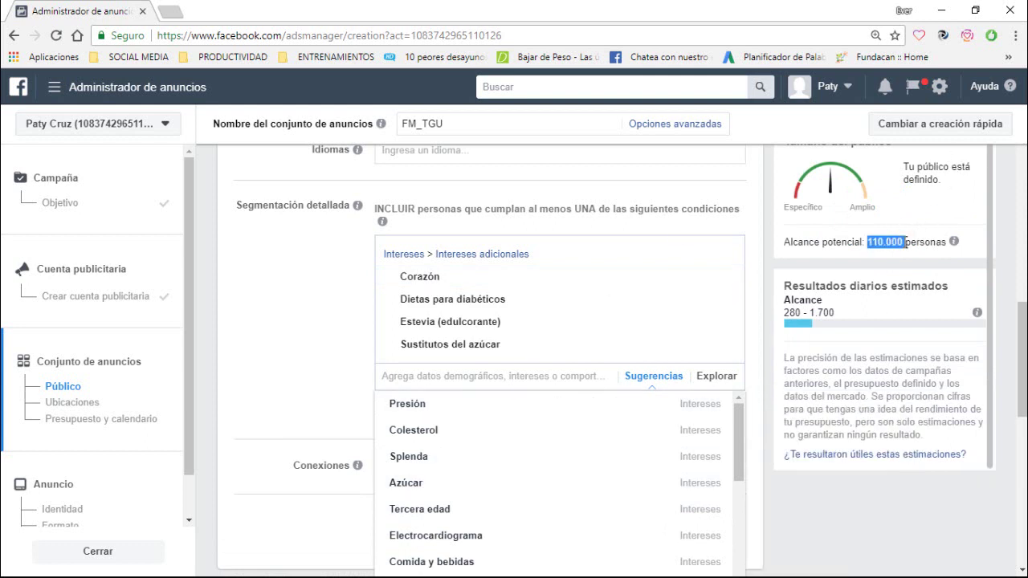
scroll(1021, 361, down, 1)
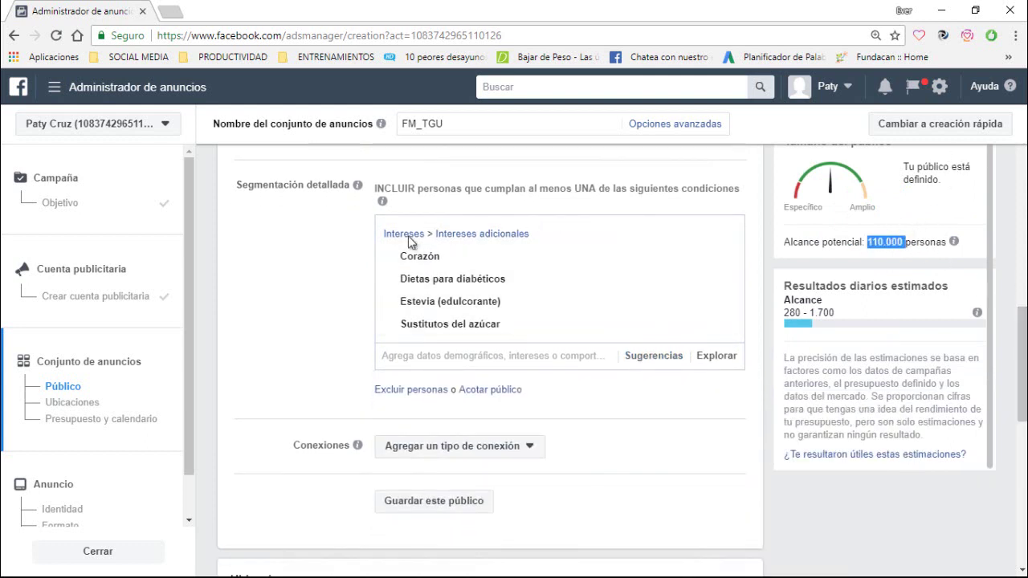
click(310, 291)
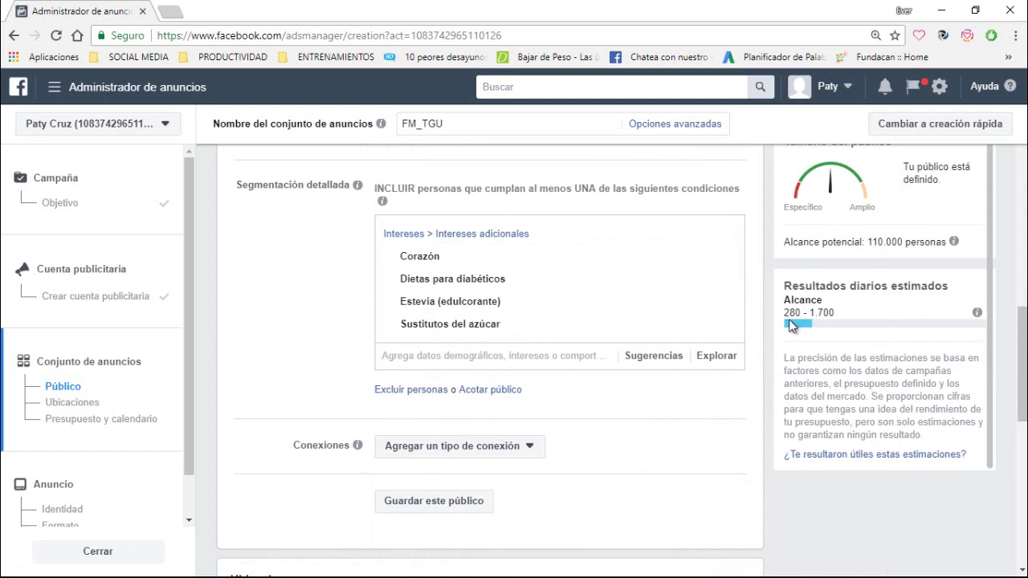
Set the ad set's daily budget to L.20,00 and check the weekly spending limit.
drag(1022, 317, 1022, 365)
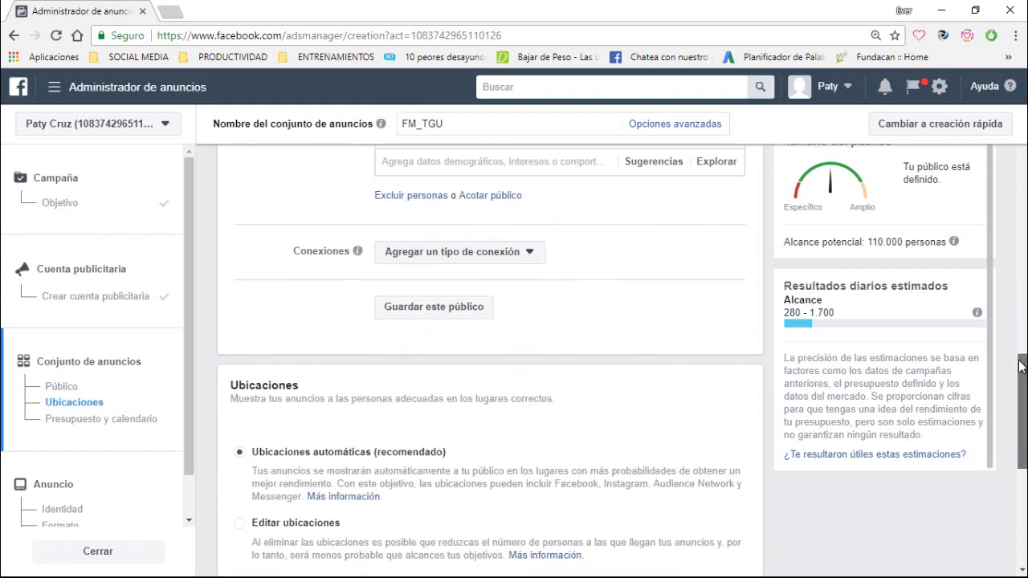
scroll(409, 331, down, 4)
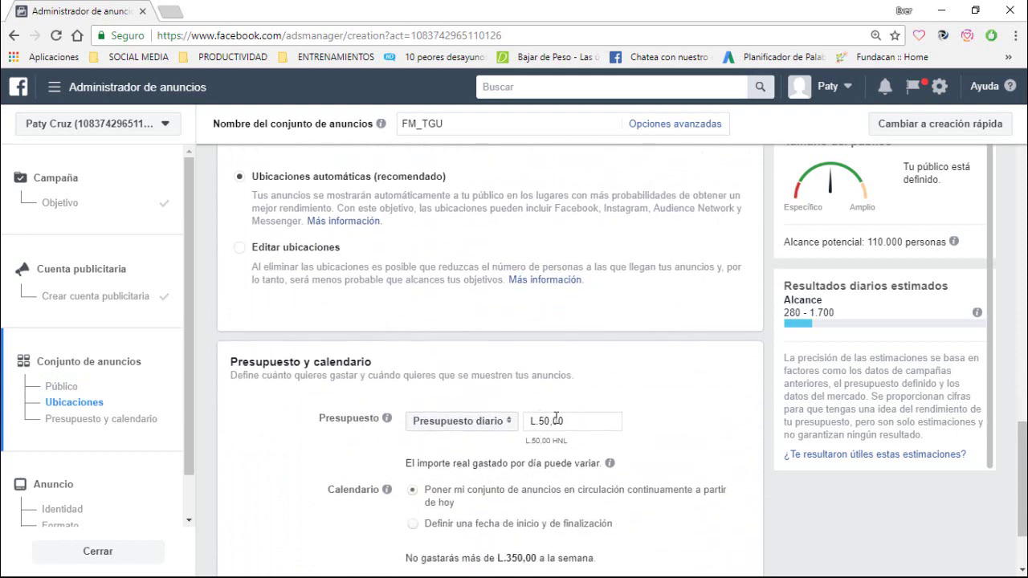
scroll(555, 417, down, 1)
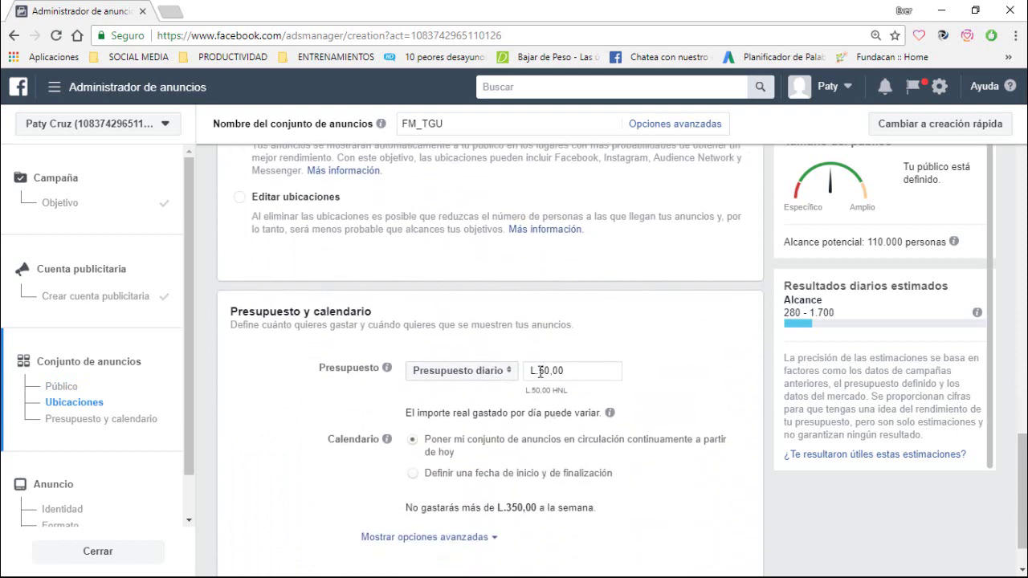
click(541, 371)
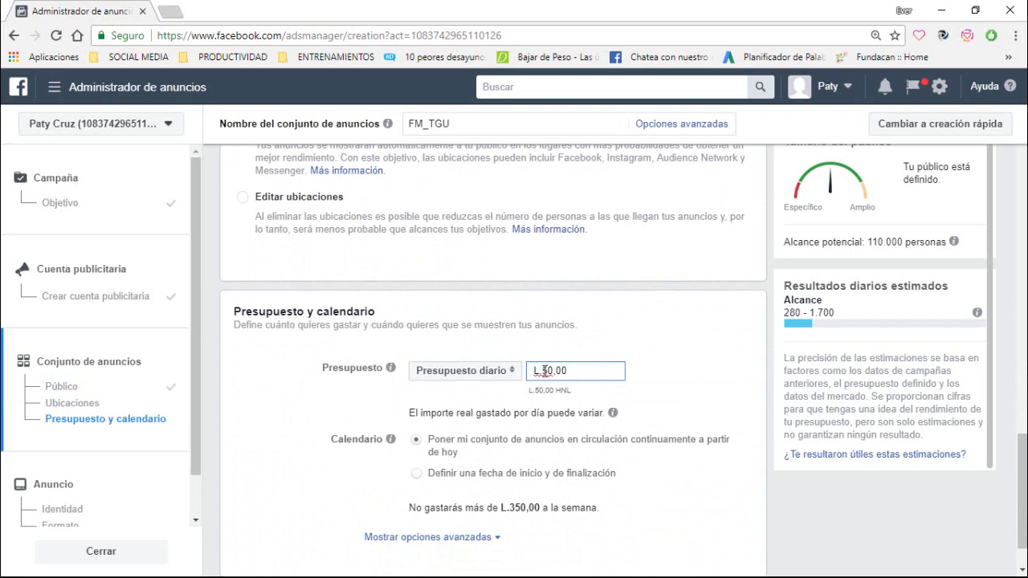
key(BackSpace)
text(2)
click(650, 319)
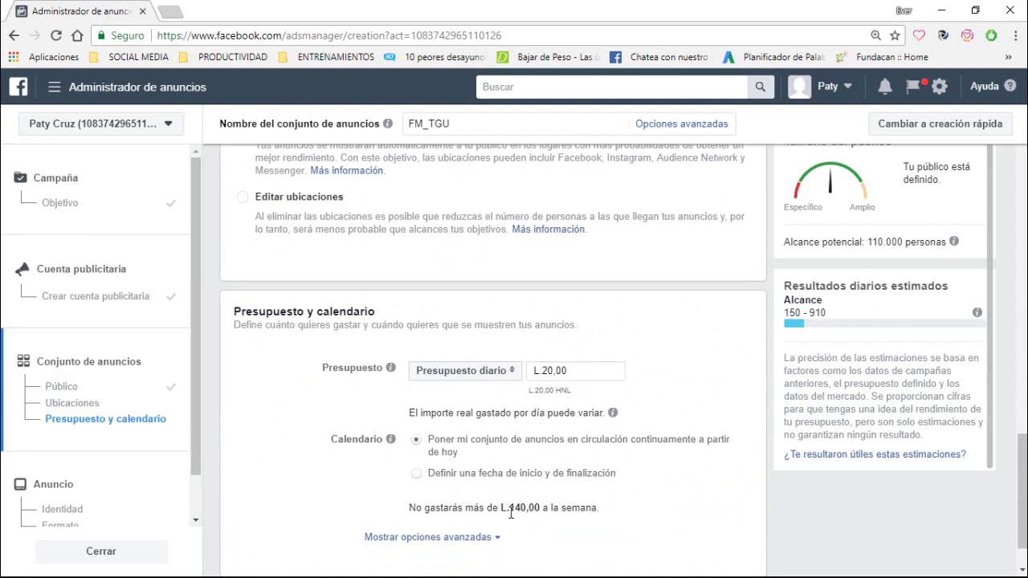
drag(511, 510, 600, 509)
click(689, 508)
Set the ad set's daily budget to L.100,00.
click(543, 371)
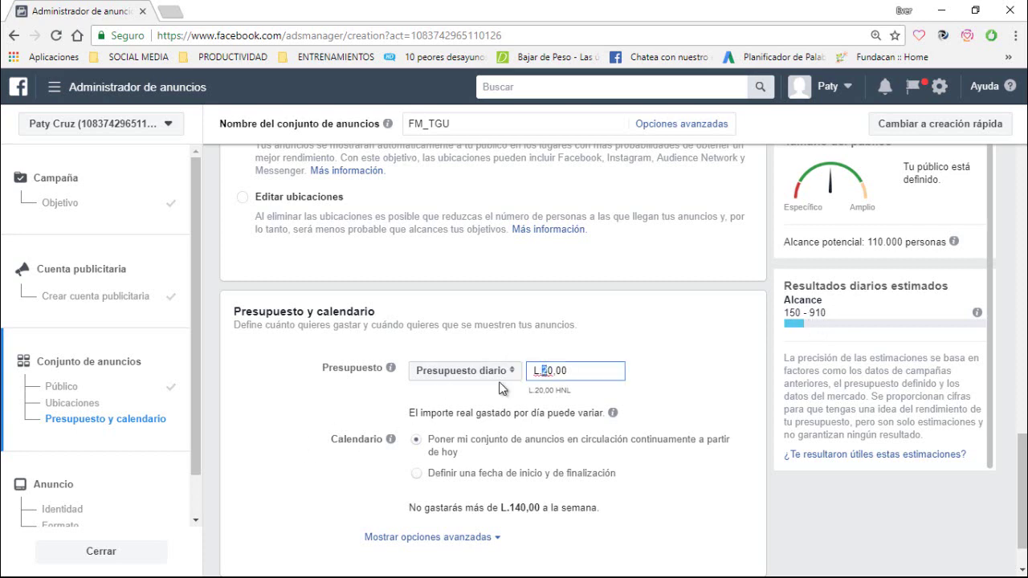
text(10)
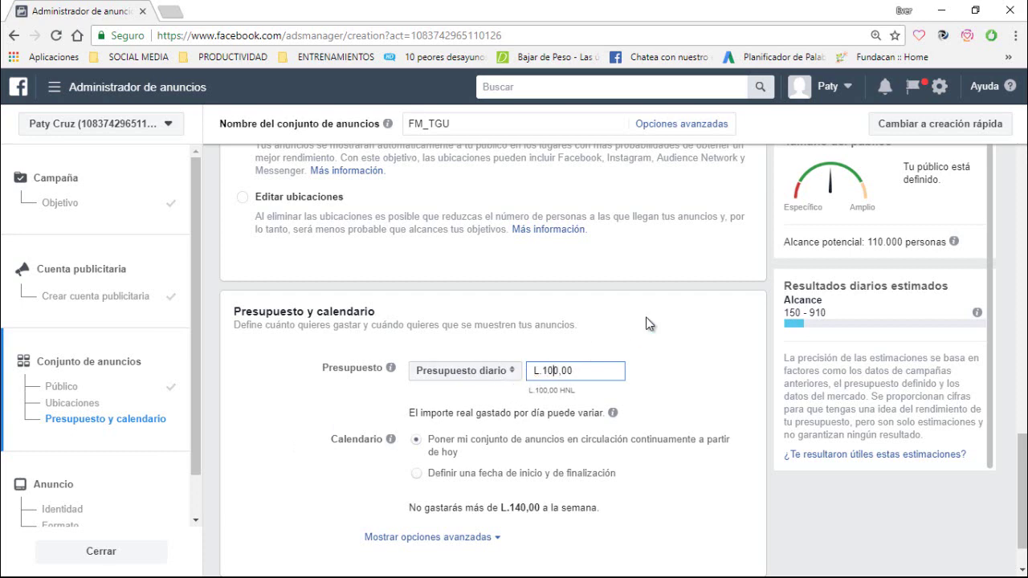
click(732, 493)
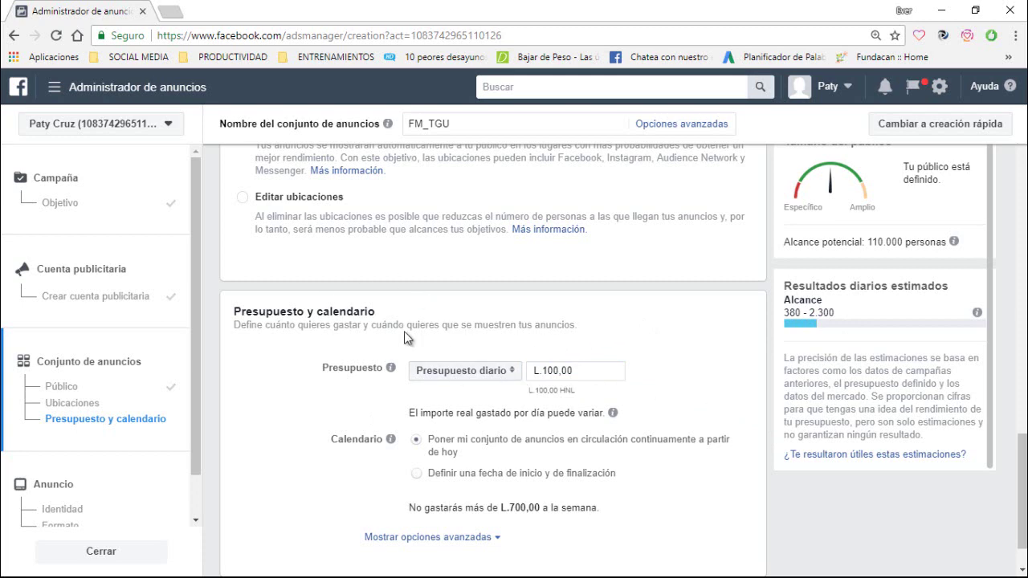
Schedule the ad set with a defined start and end date, setting its end date to 31/5/2018.
scroll(254, 440, down, 1)
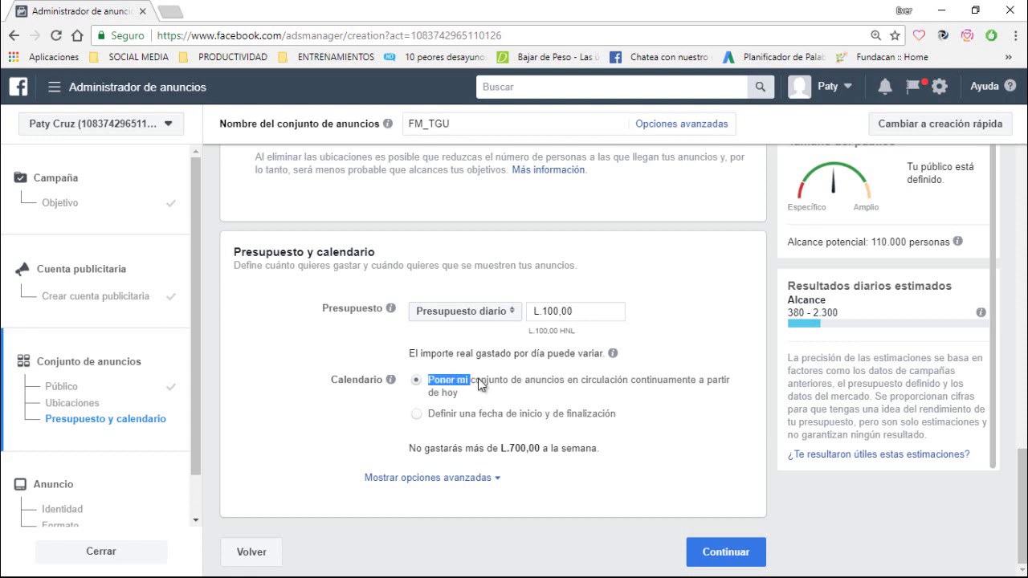
drag(479, 384, 621, 377)
click(657, 371)
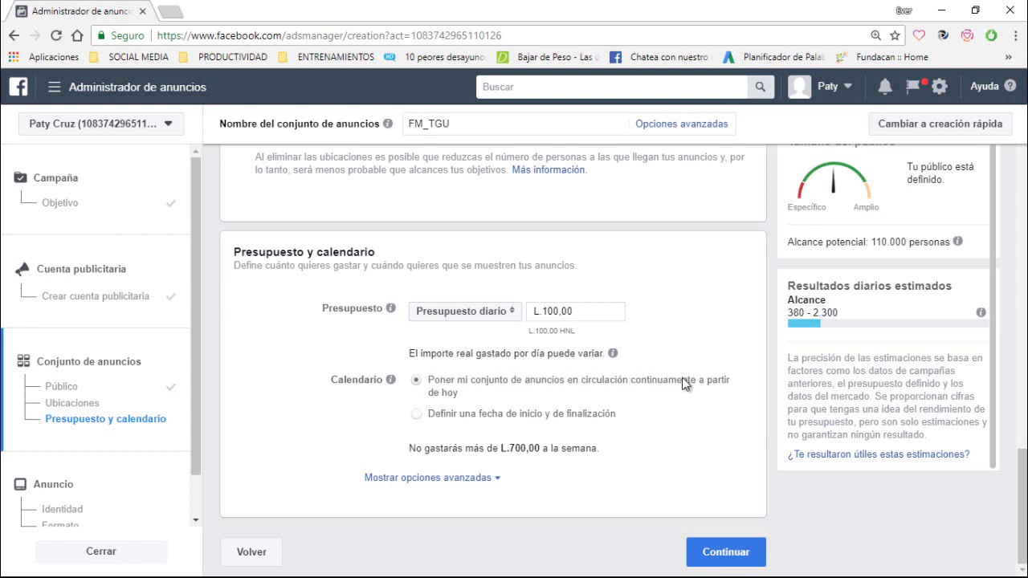
drag(688, 380, 428, 381)
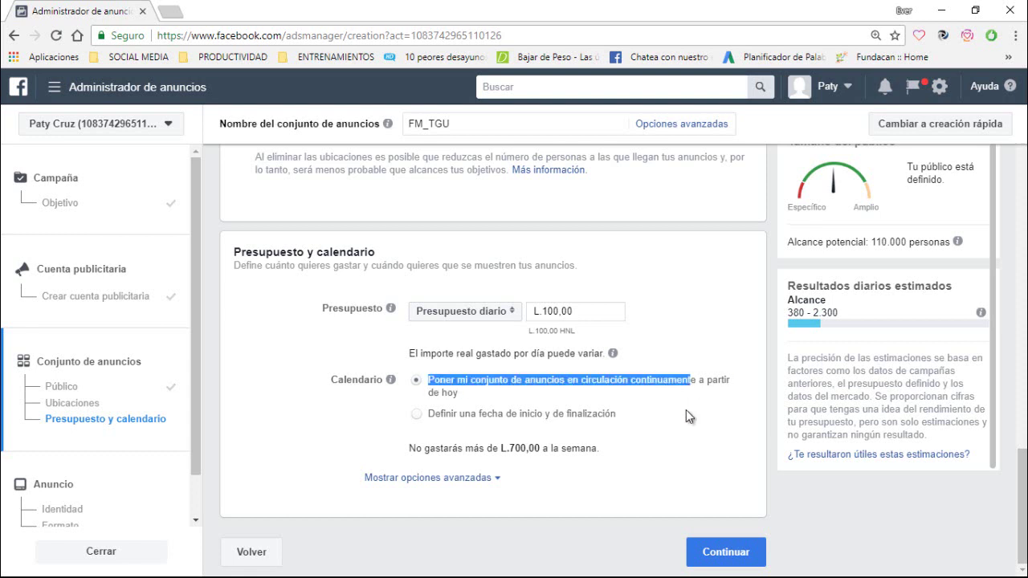
click(417, 414)
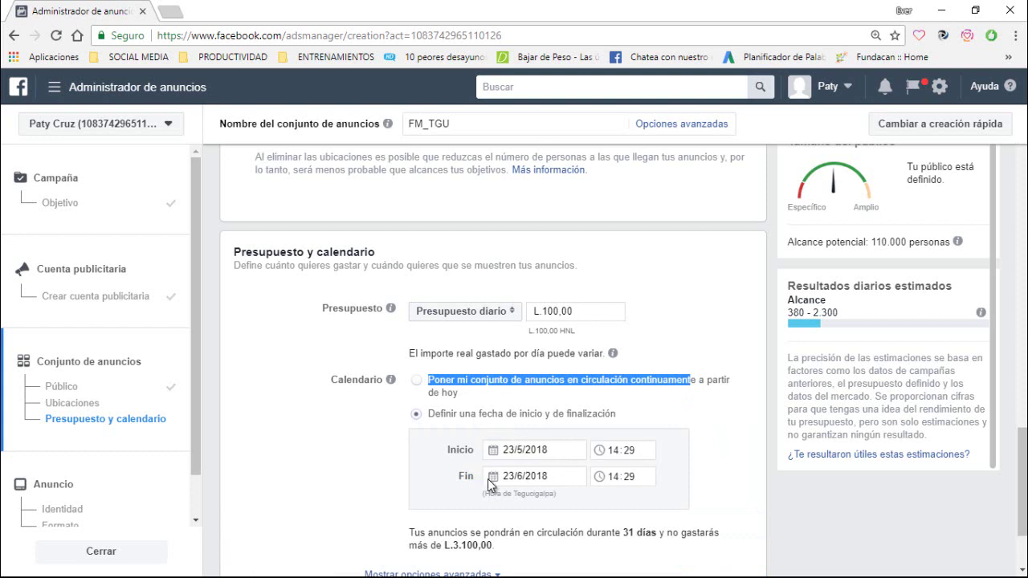
click(511, 478)
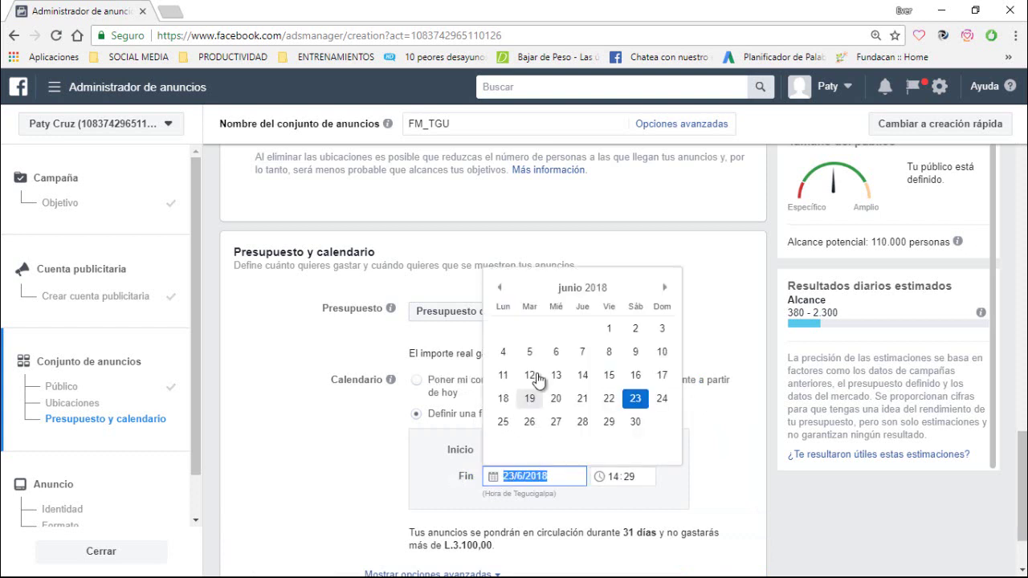
click(501, 291)
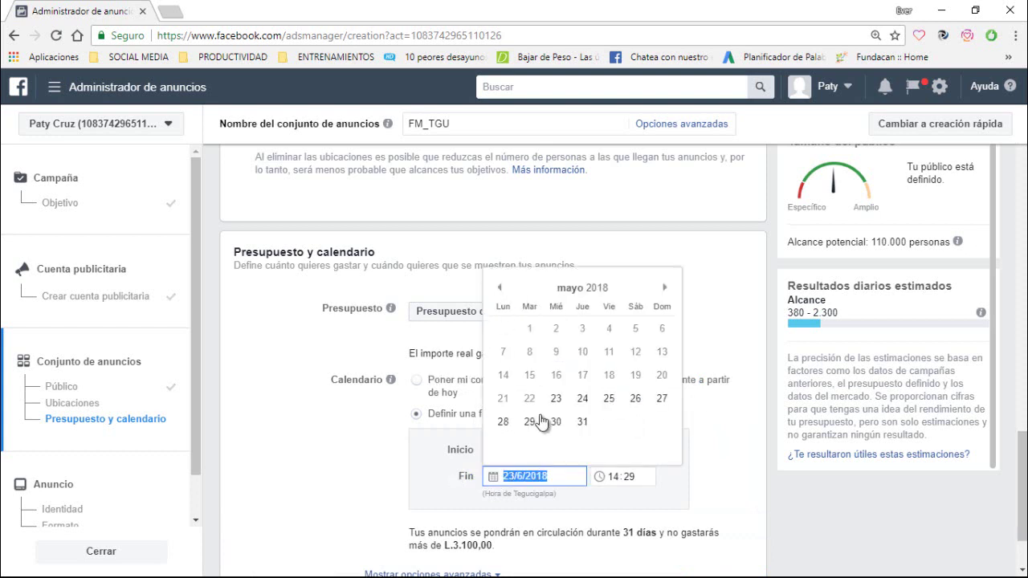
click(582, 422)
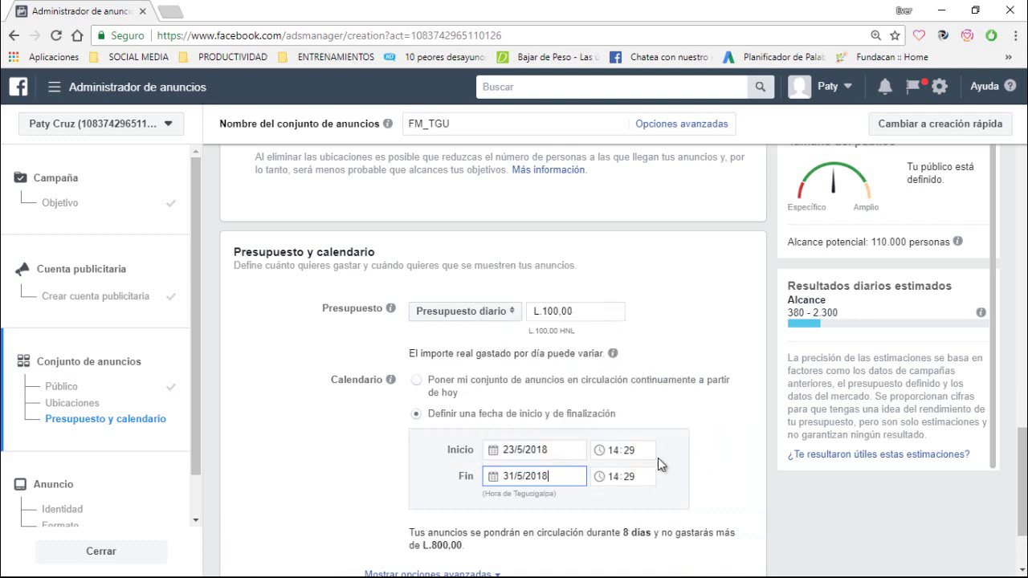
click(704, 463)
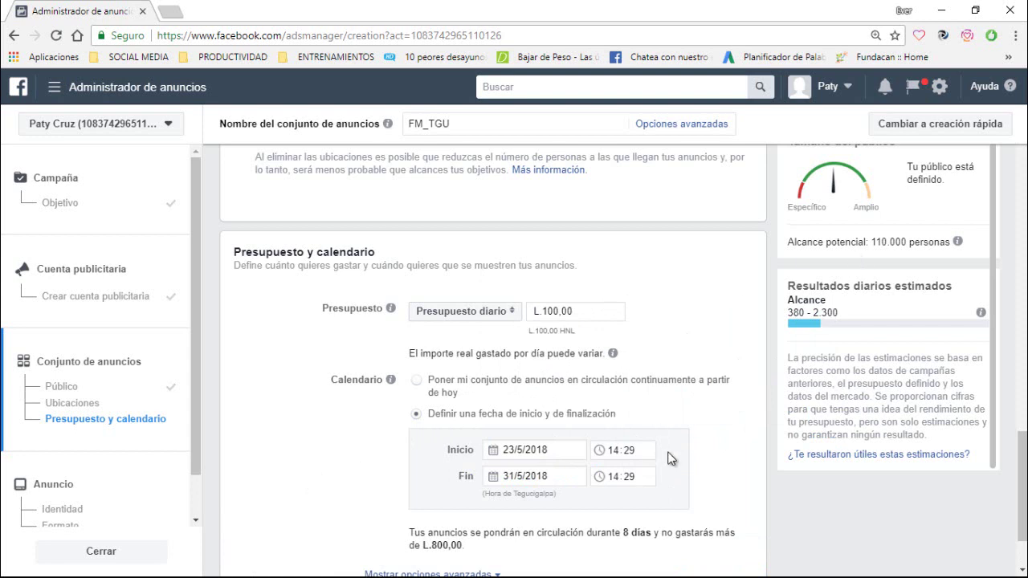
scroll(700, 458, down, 1)
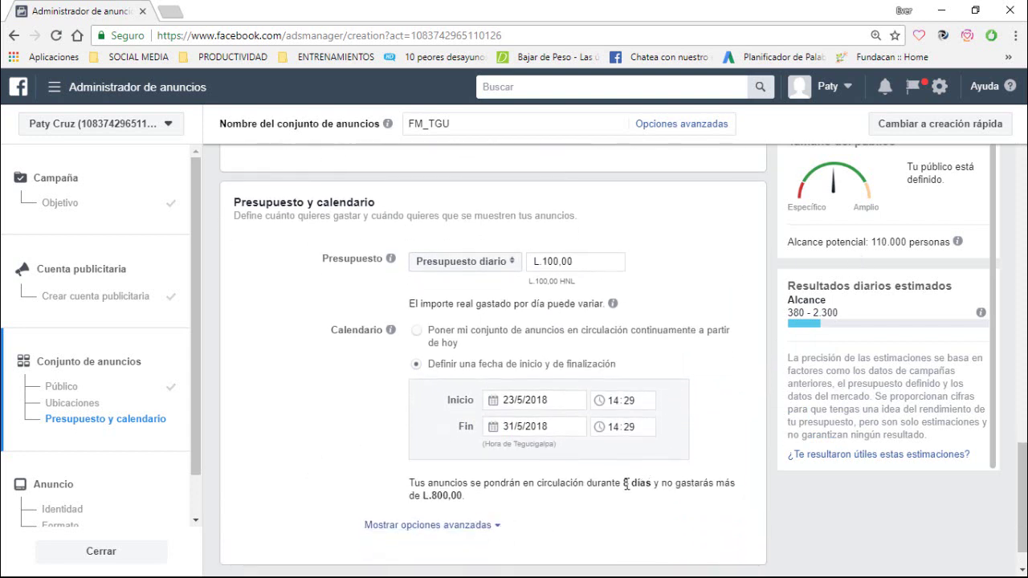
Expand the ad set's advanced budget options and review the delivery optimization, bid strategy, billing and ad scheduling settings.
drag(633, 482, 575, 510)
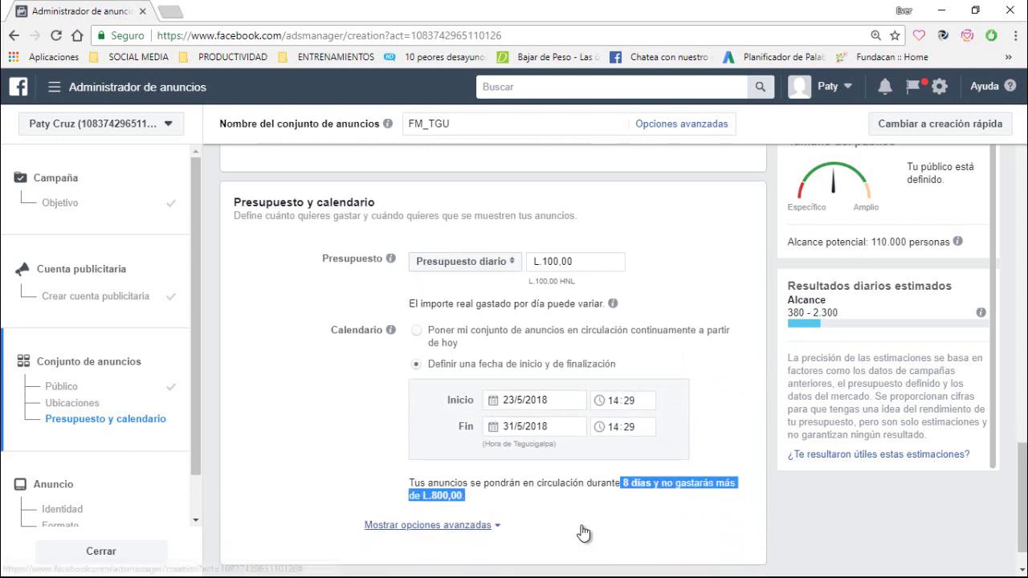
click(575, 526)
scroll(565, 523, down, 2)
click(326, 362)
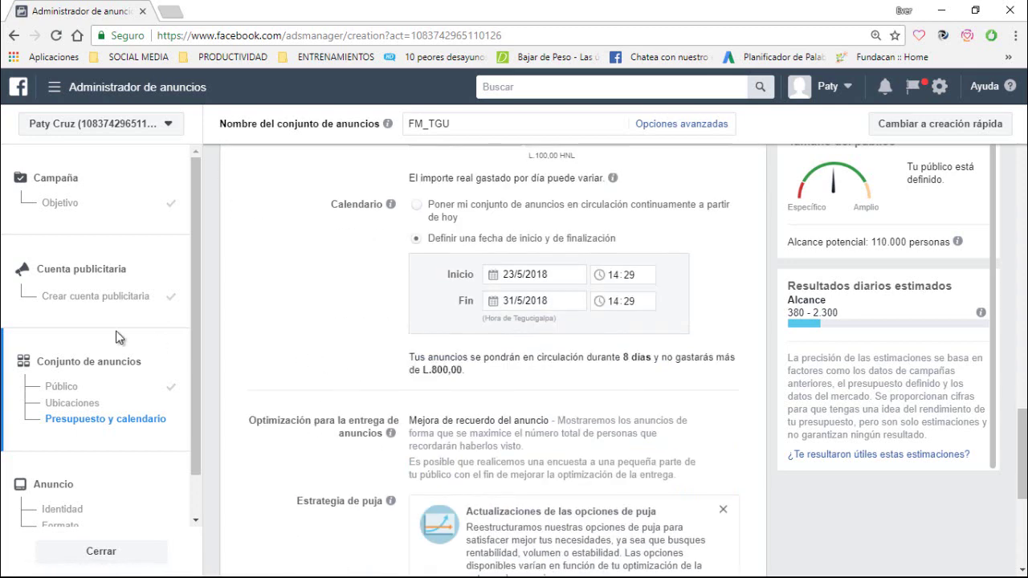
scroll(1020, 449, down, 2)
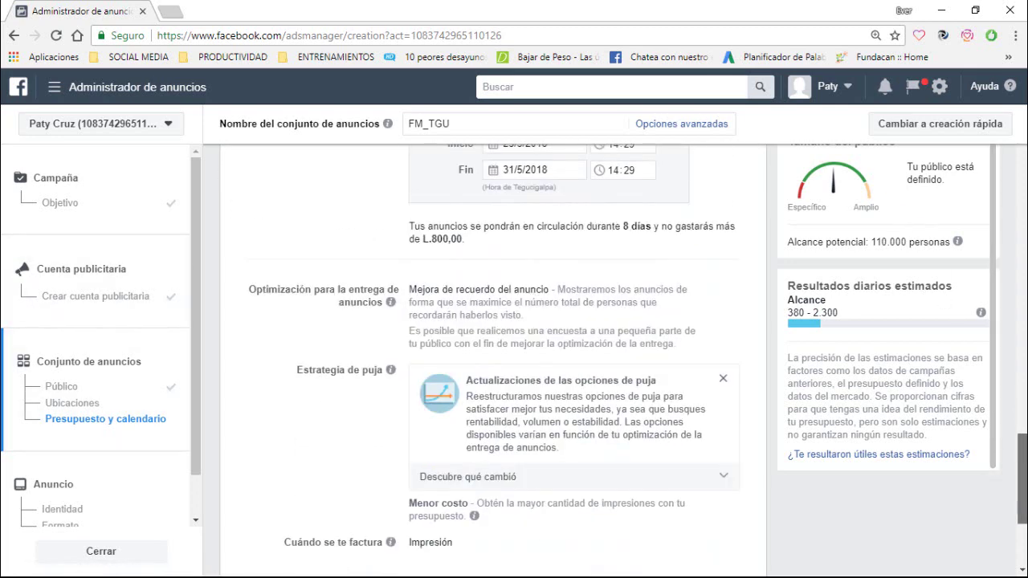
scroll(1020, 481, down, 2)
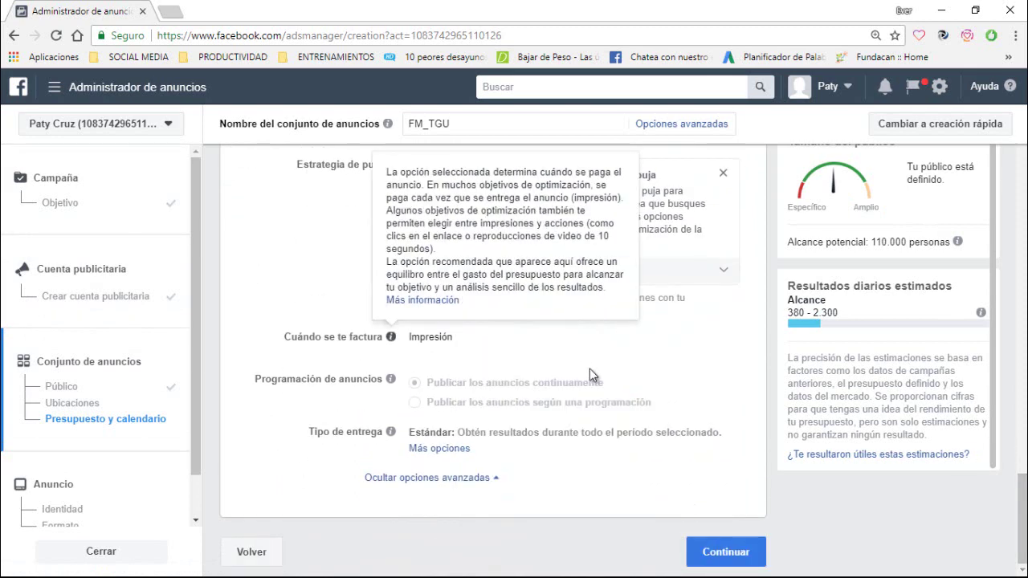
scroll(694, 254, up, 2)
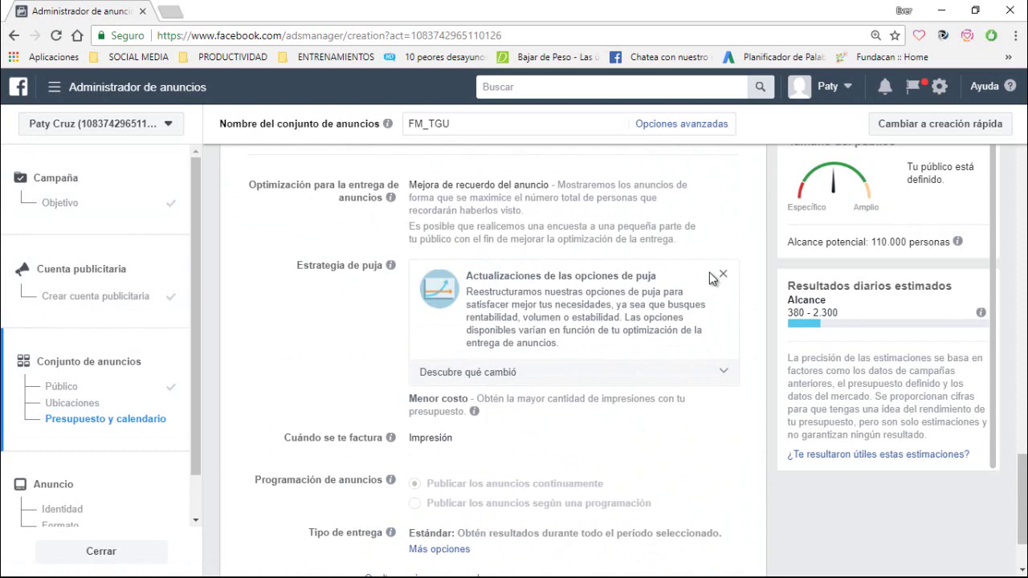
scroll(370, 372, down, 1)
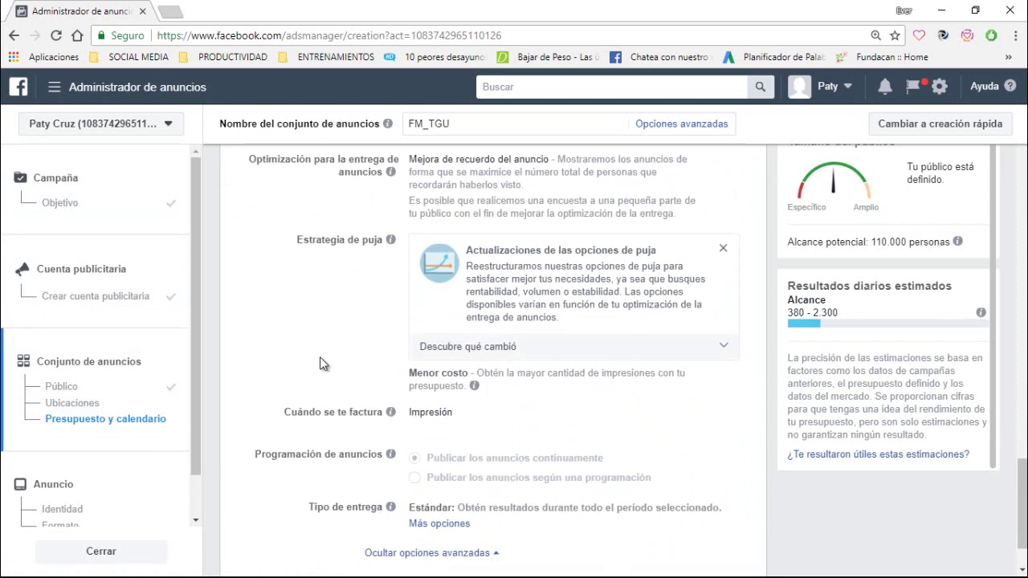
scroll(490, 510, down, 2)
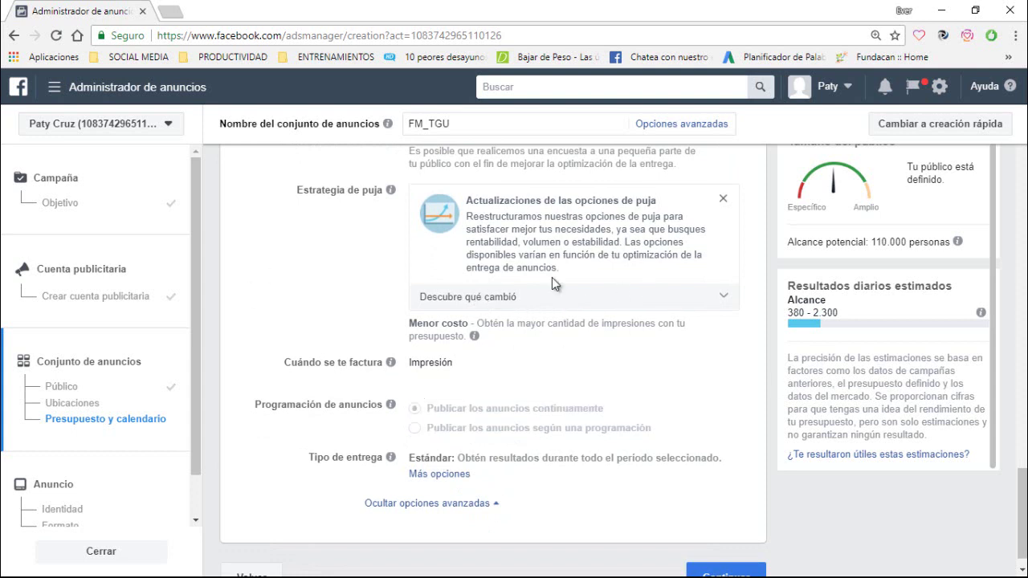
Dismiss the notice about bid option updates and continue to the ad creation stage.
click(723, 201)
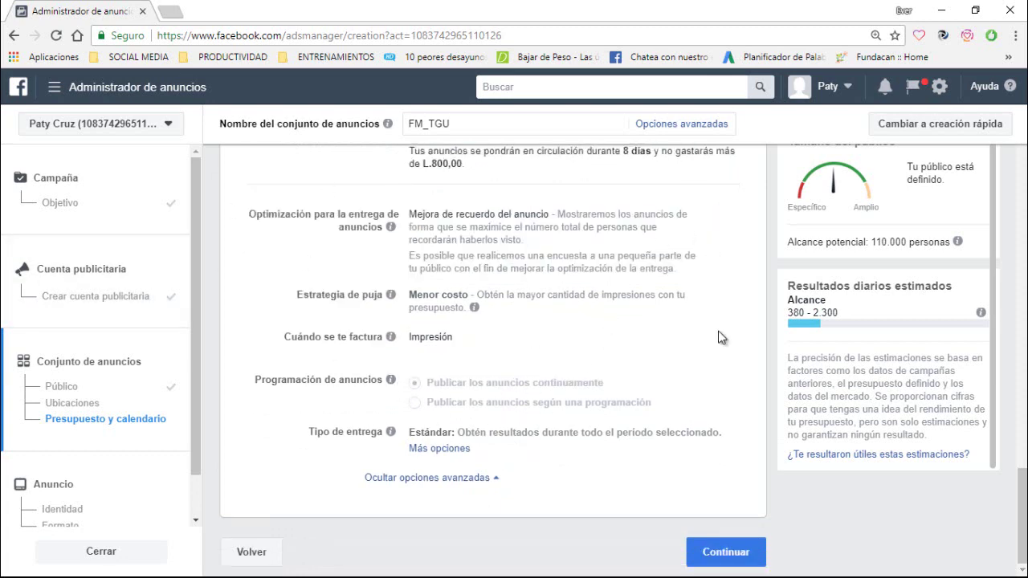
scroll(720, 338, up, 1)
scroll(700, 367, down, 1)
click(725, 552)
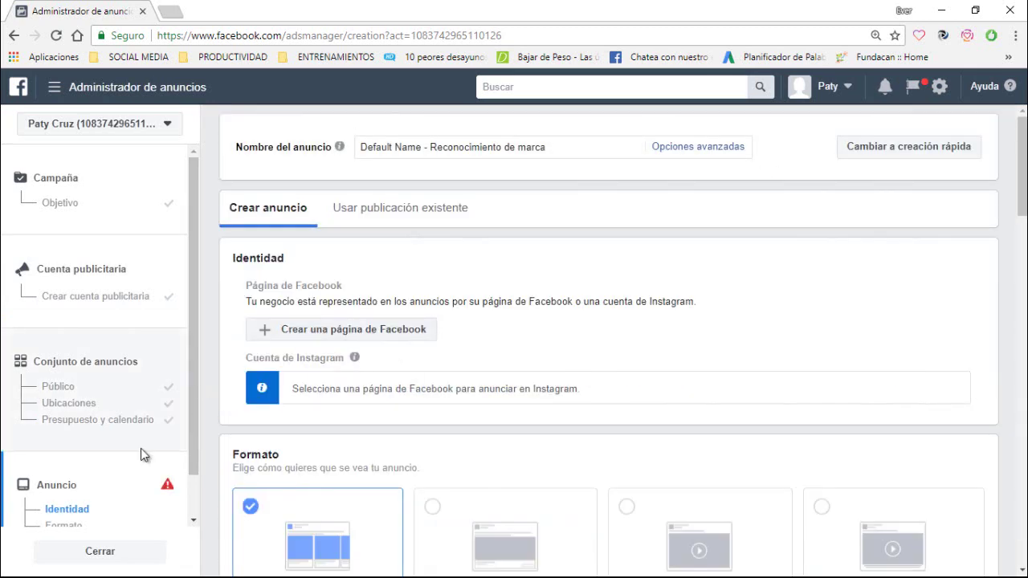
Examine the ad's identity section, available formats, full-screen experience option and text settings.
scroll(607, 514, down, 6)
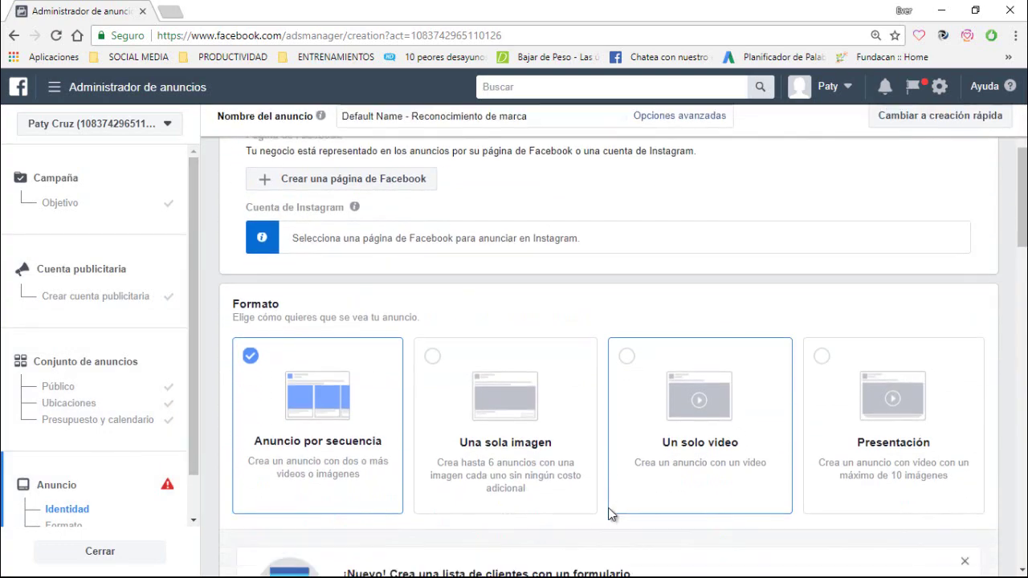
scroll(555, 424, up, 3)
scroll(556, 424, down, 9)
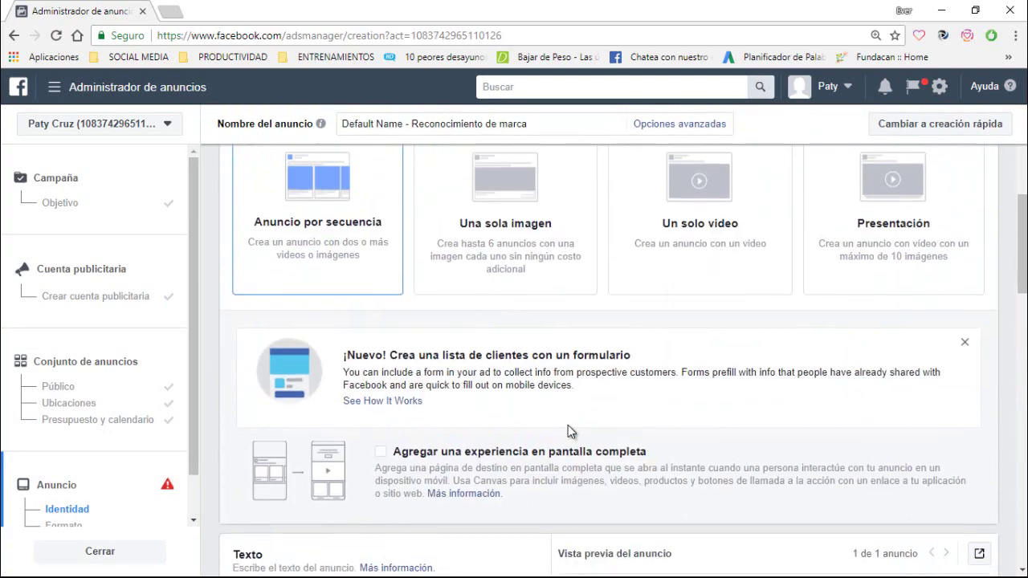
scroll(537, 439, up, 1)
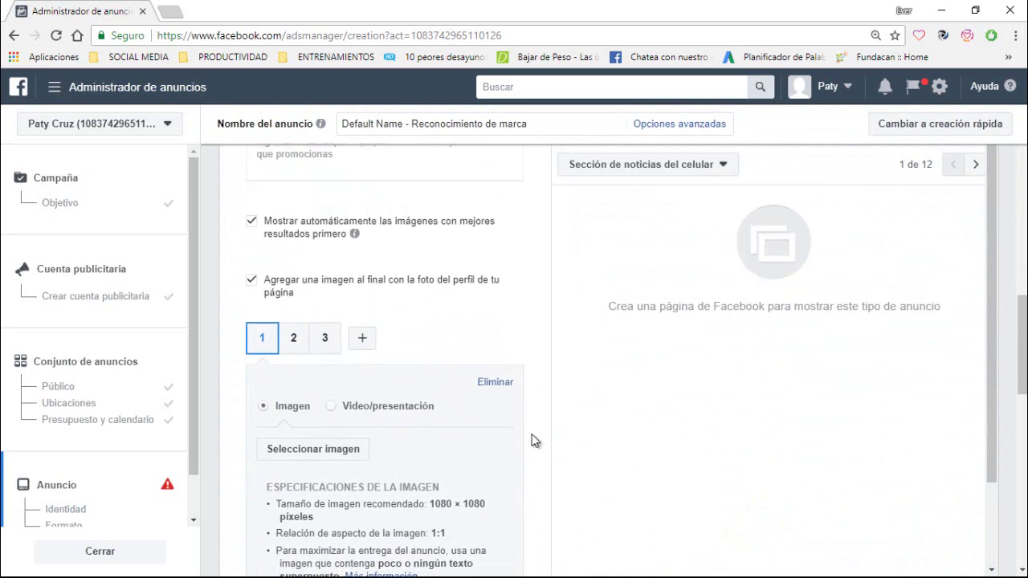
scroll(498, 427, up, 8)
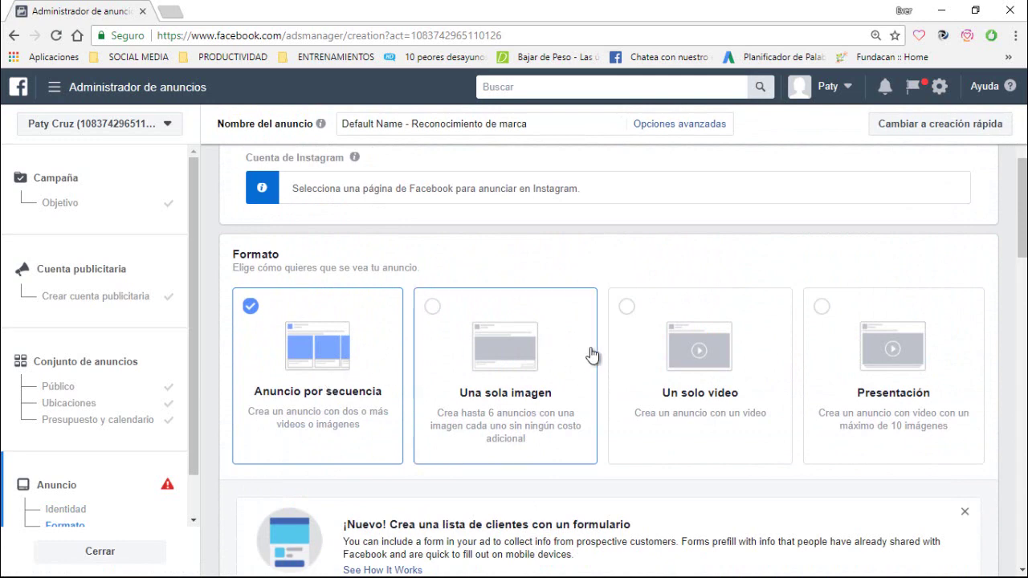
scroll(482, 379, down, 1)
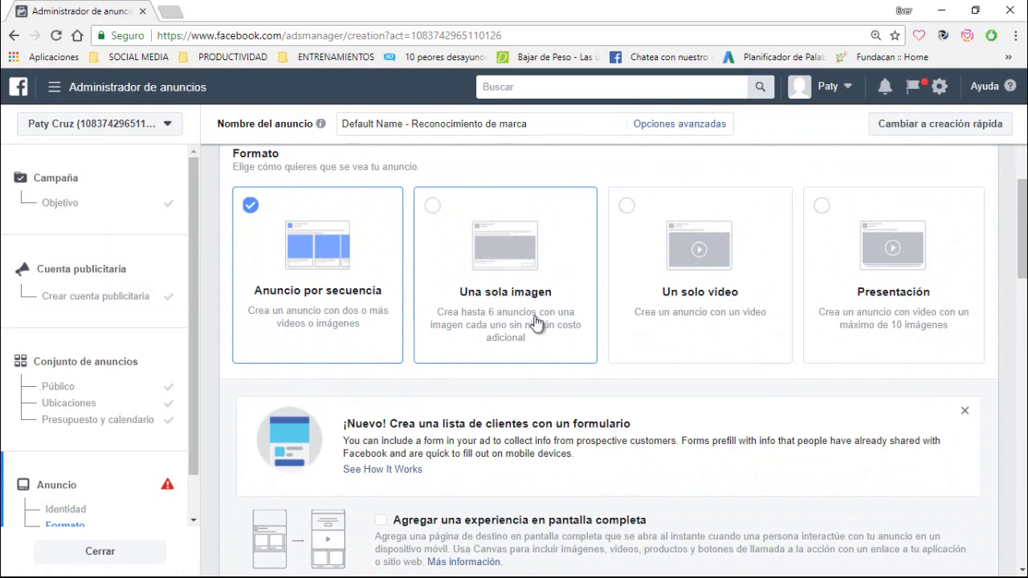
scroll(531, 367, down, 1)
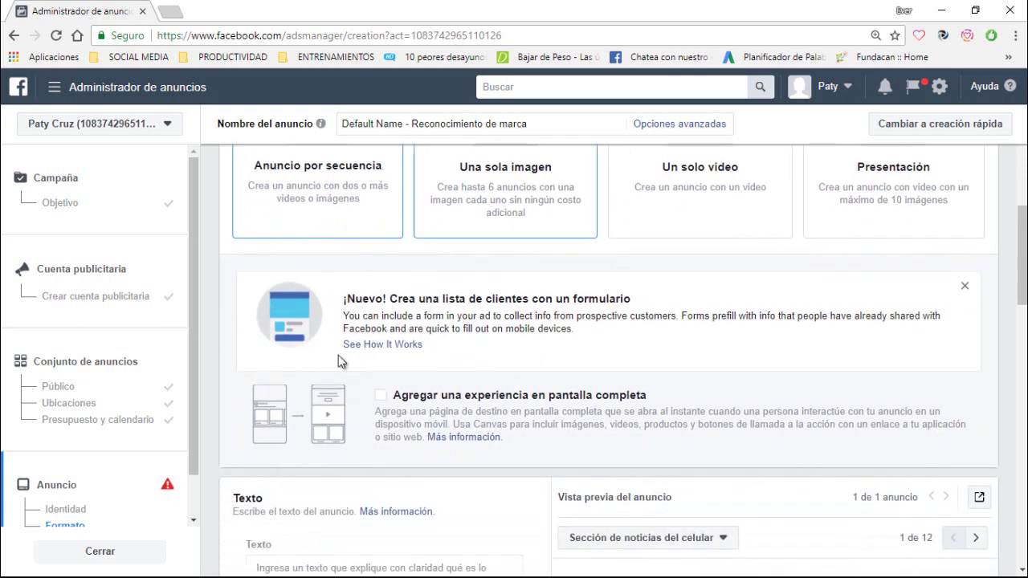
scroll(396, 334, up, 1)
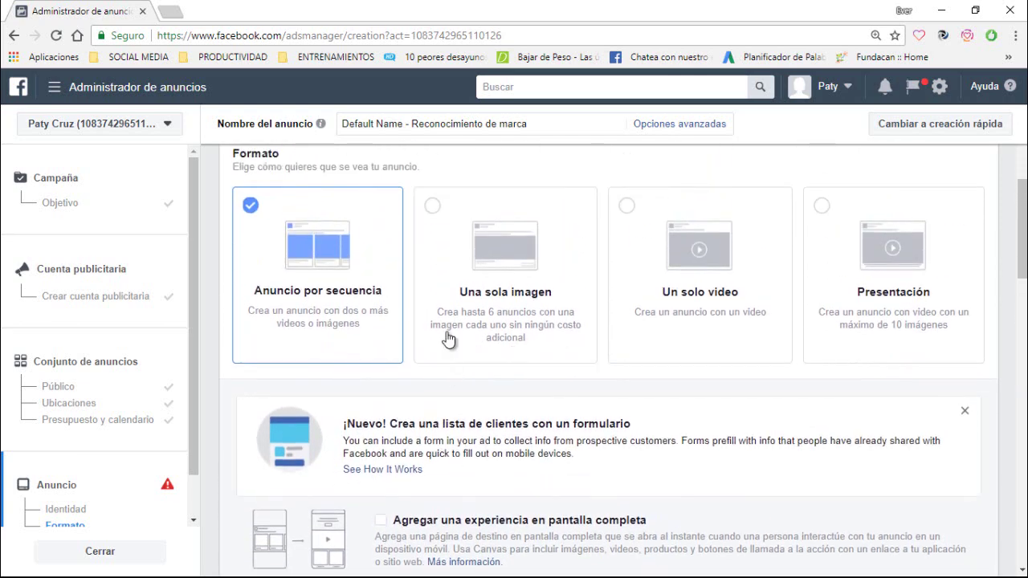
Choose the Una sola imagen format and upload the GLOBAL TEAM image from the Descargas folder.
click(507, 284)
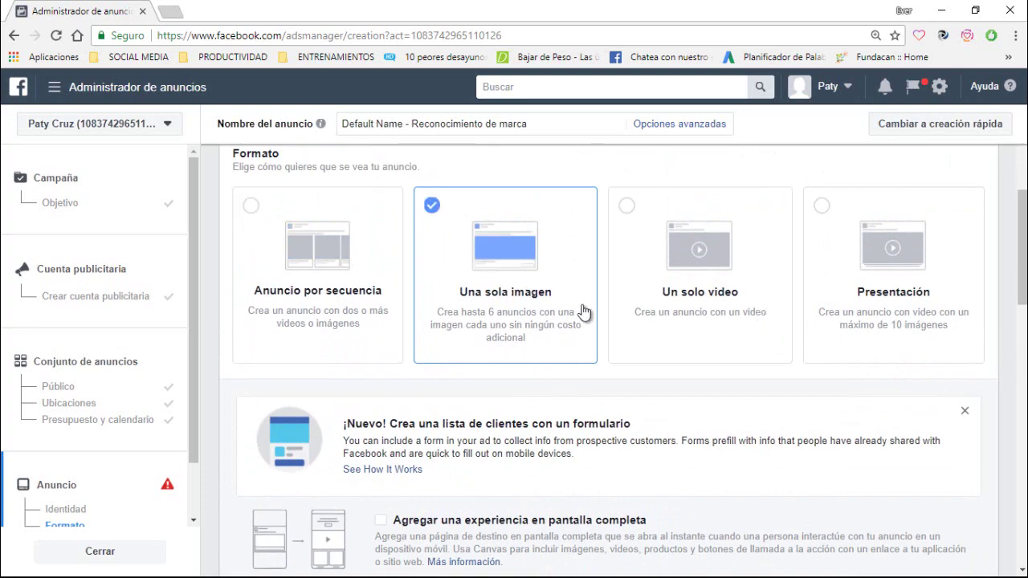
scroll(586, 313, down, 2)
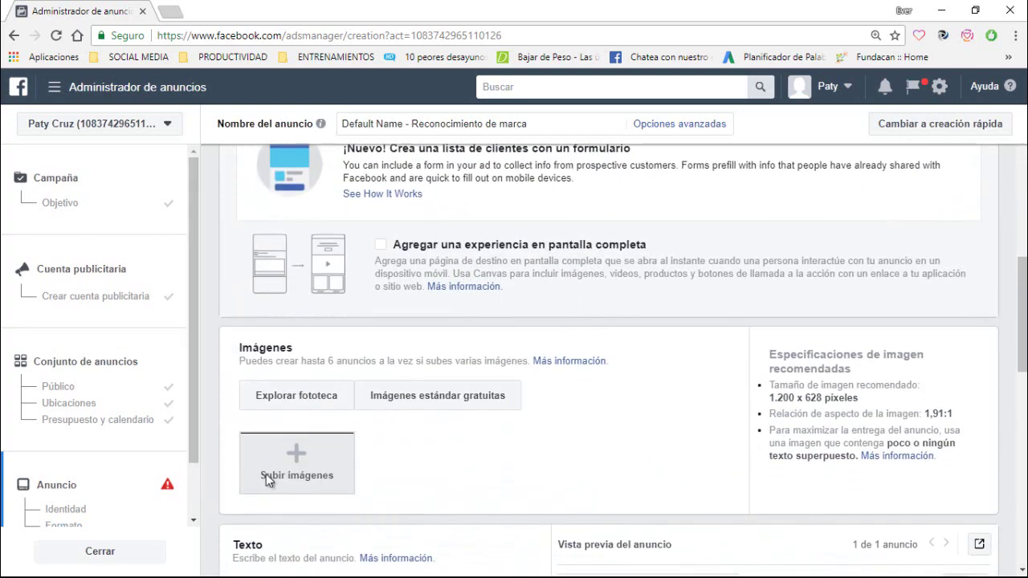
click(265, 474)
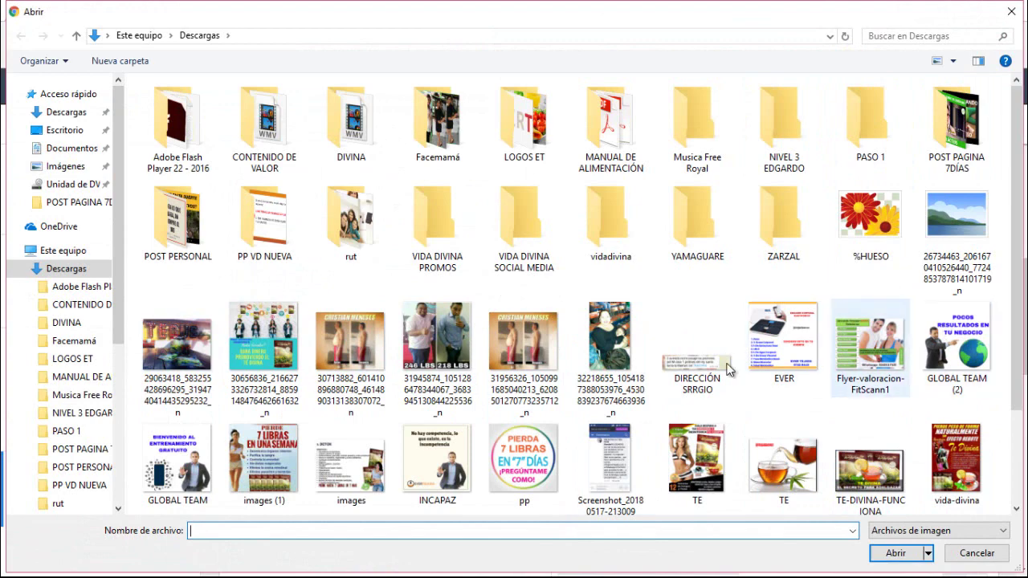
scroll(763, 387, down, 2)
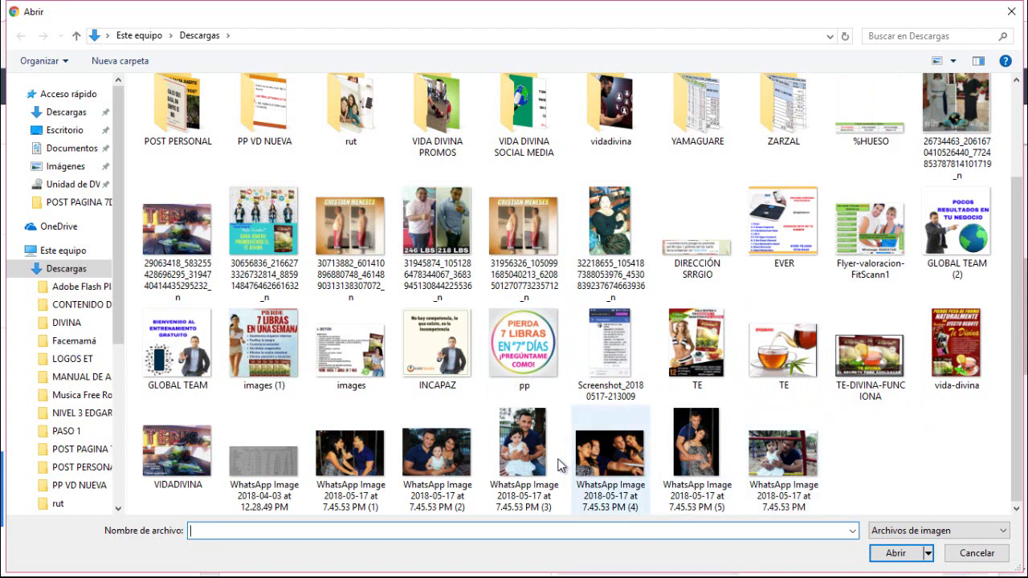
click(177, 345)
click(895, 549)
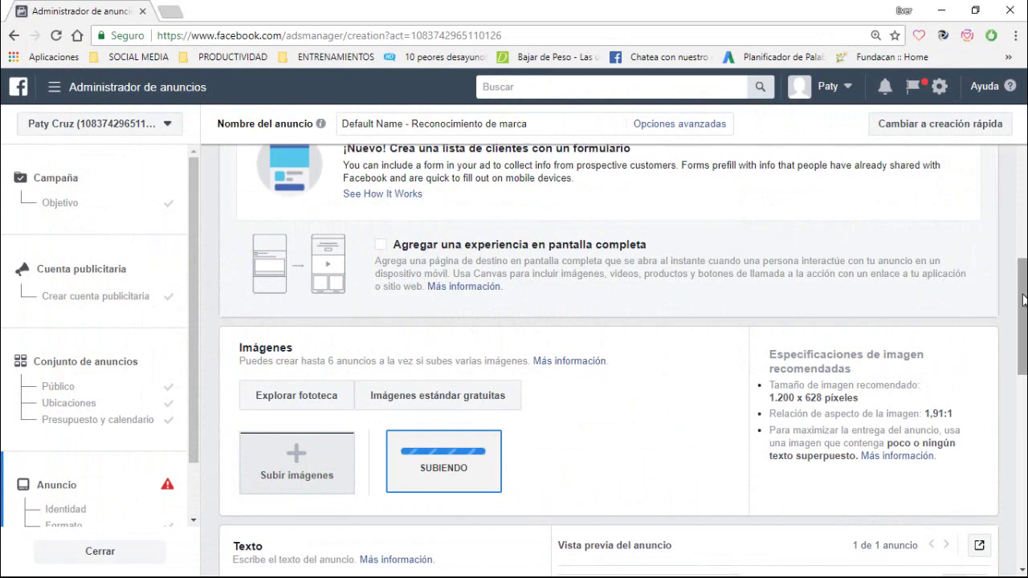
Review the uploaded image, the text and preview sections, and the Facebook page requirement in the ad's identity section.
scroll(1022, 299, up, 3)
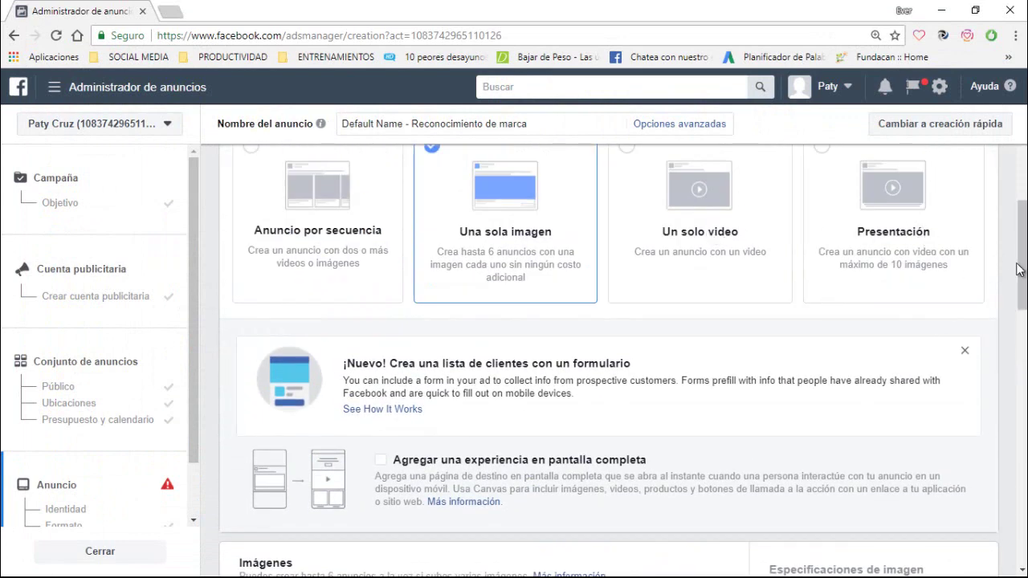
drag(1024, 242, 1023, 354)
scroll(704, 347, down, 3)
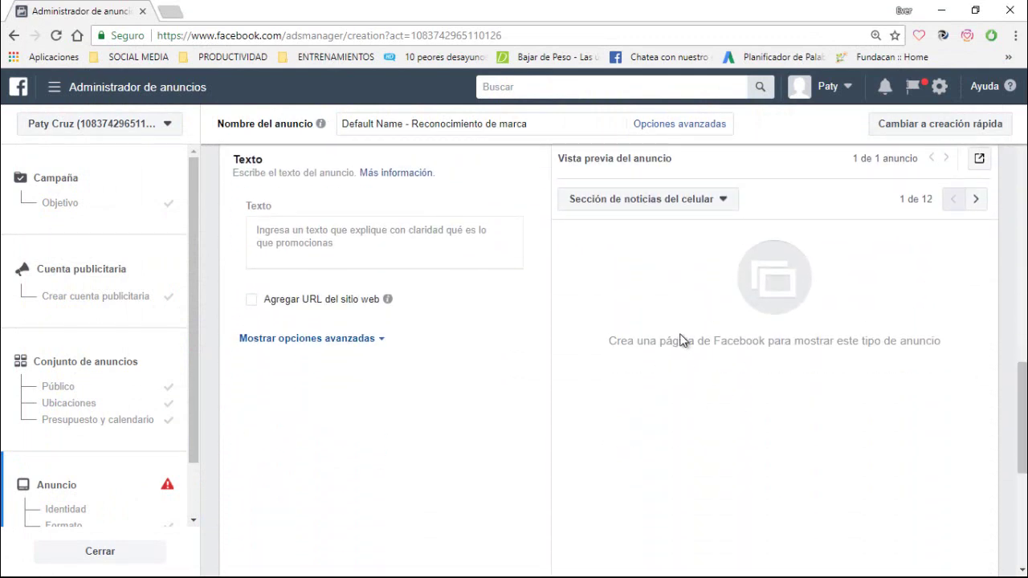
scroll(681, 356, up, 8)
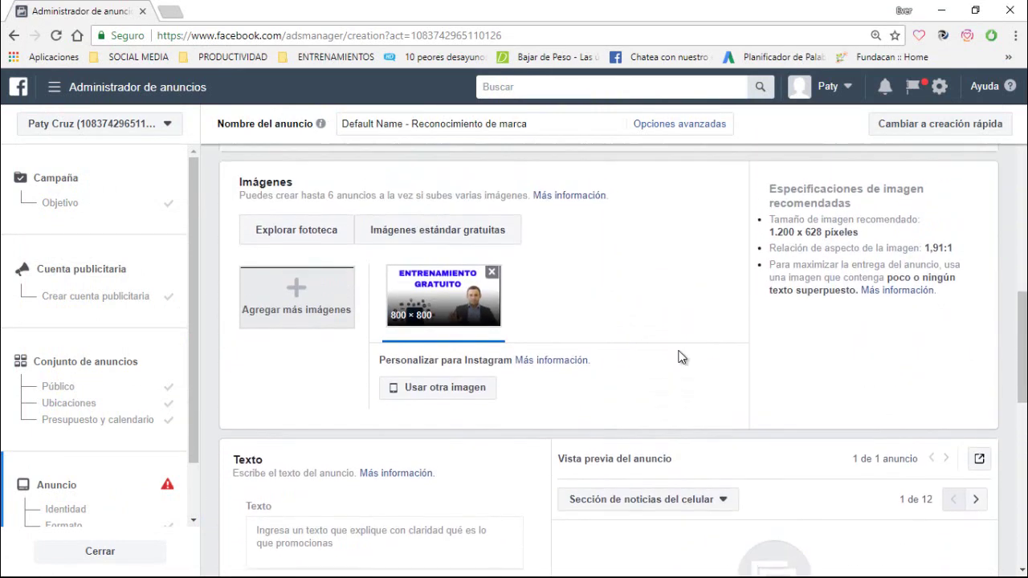
scroll(679, 353, up, 5)
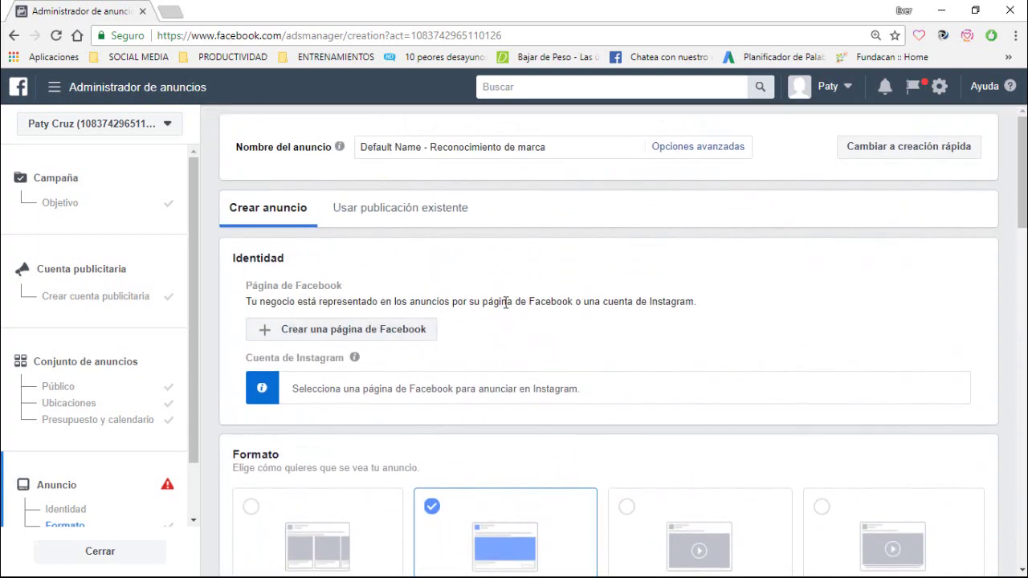
scroll(506, 303, down, 2)
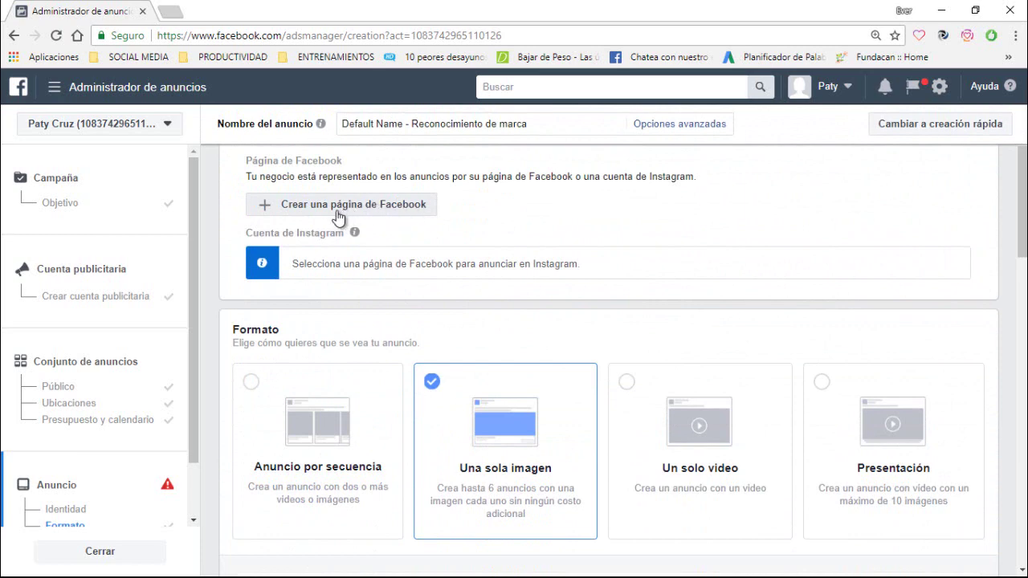
scroll(386, 256, down, 3)
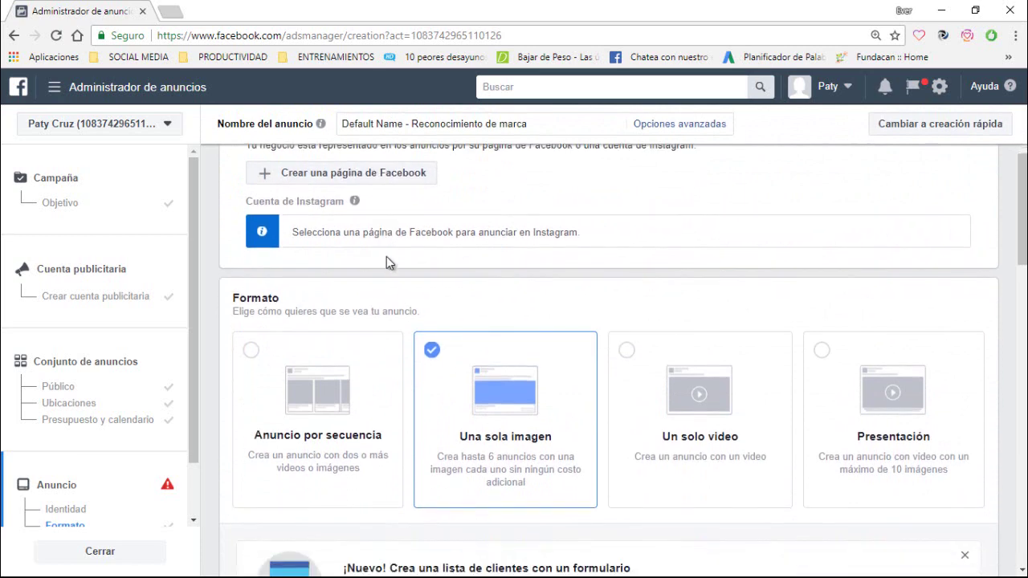
scroll(542, 217, down, 8)
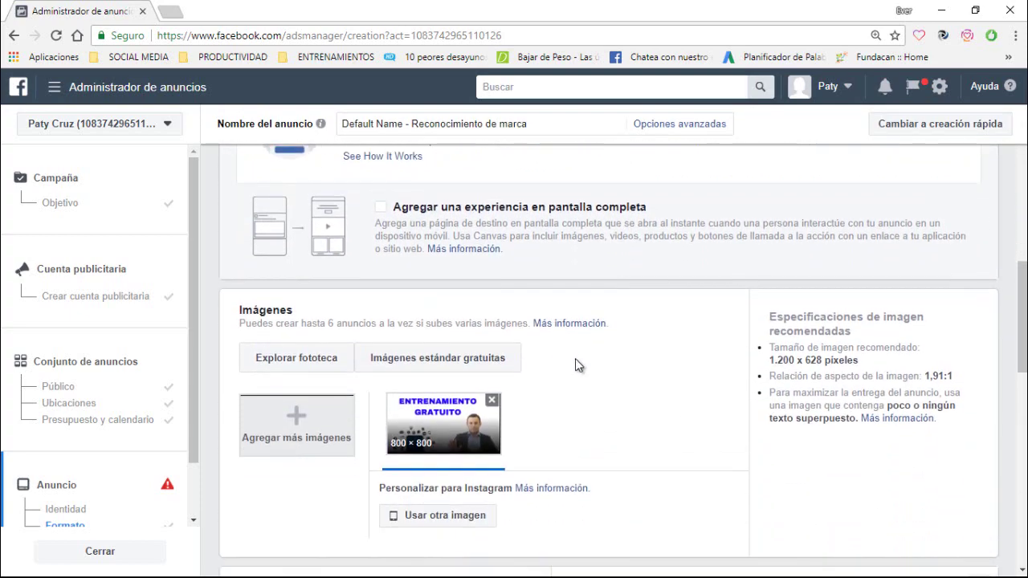
scroll(594, 364, down, 3)
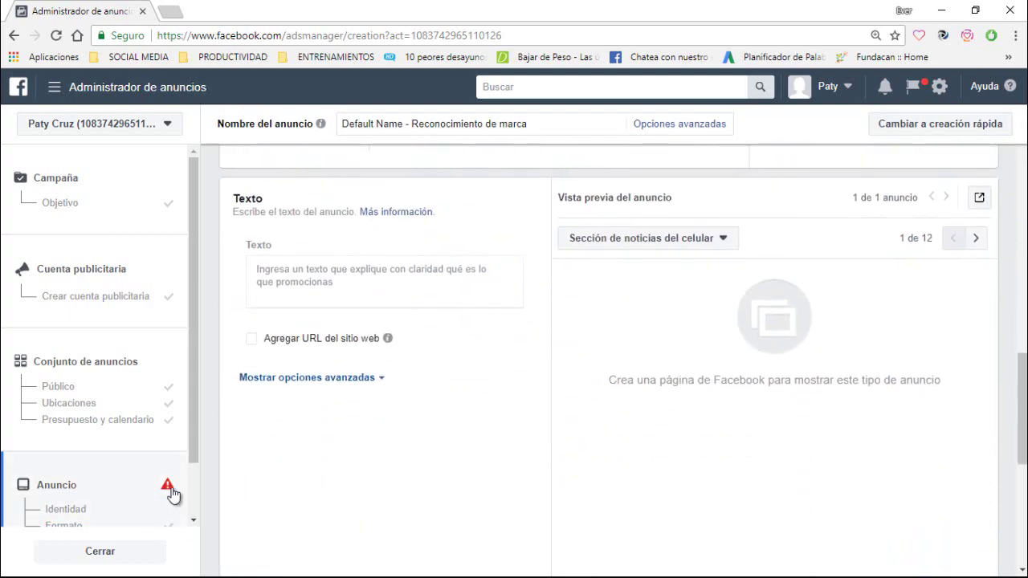
scroll(530, 391, down, 4)
Enable the Agregar URL del sitio web option in the ad's text section and activate its URL field.
scroll(578, 361, up, 3)
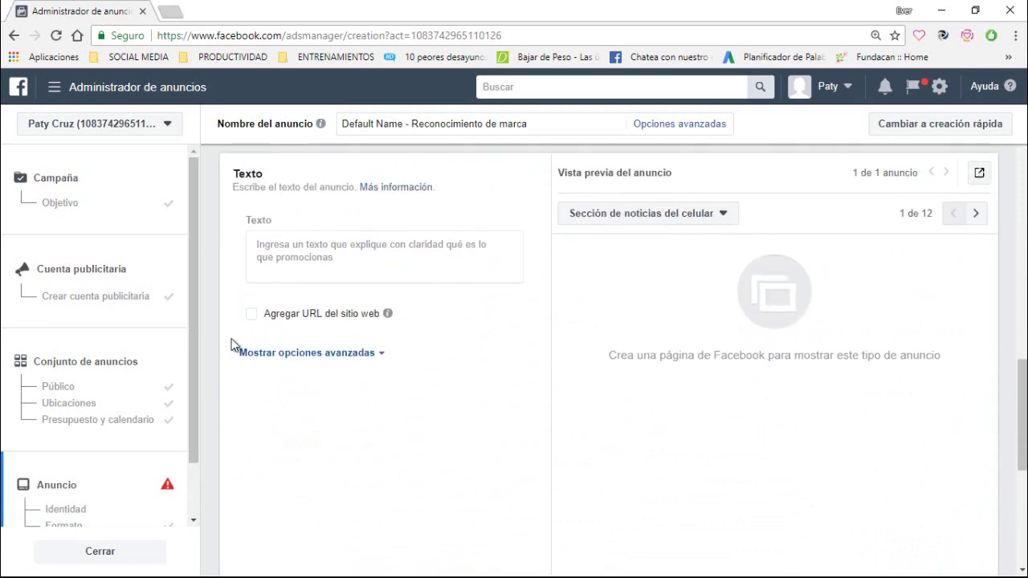
scroll(598, 311, up, 2)
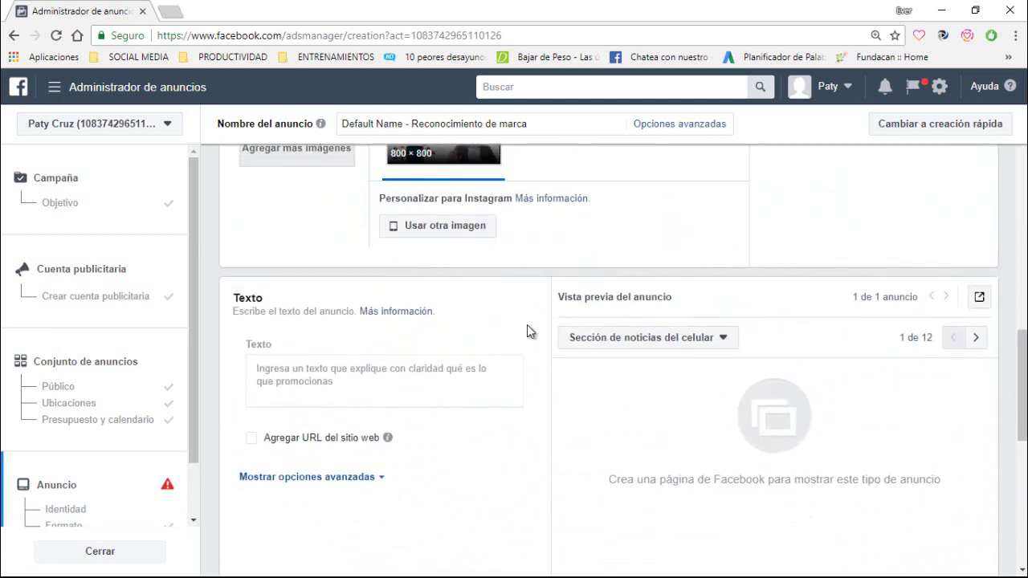
click(257, 443)
click(437, 500)
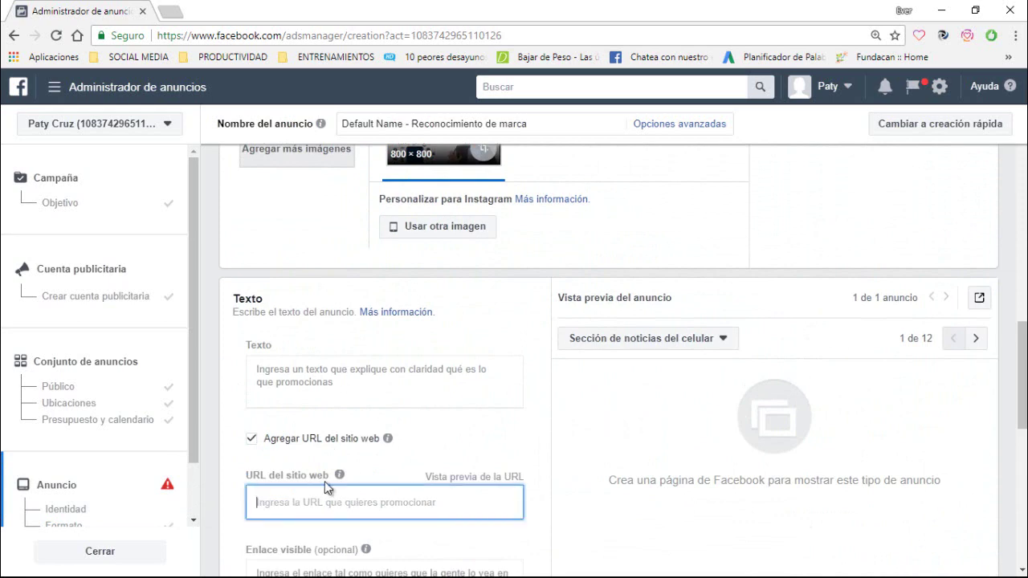
Preview the ad in the Teléfono básico and Sección de noticias de la computadora placements.
click(656, 342)
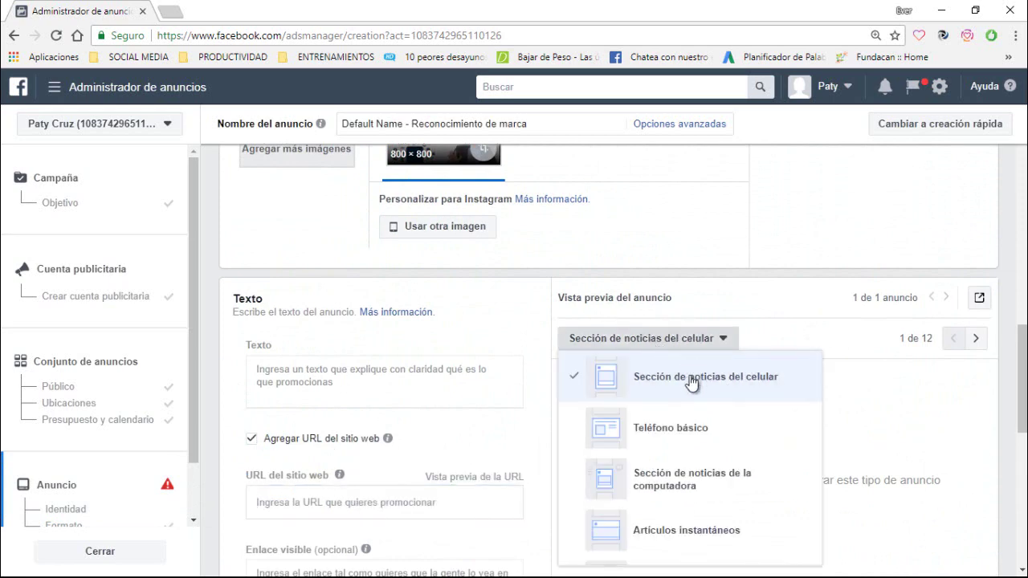
click(666, 434)
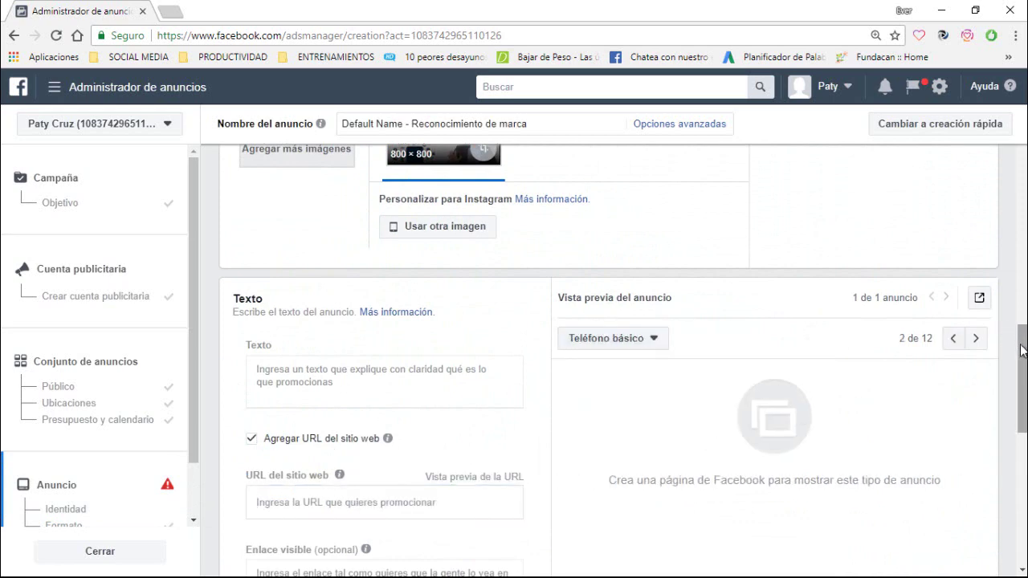
scroll(716, 248, down, 2)
click(622, 170)
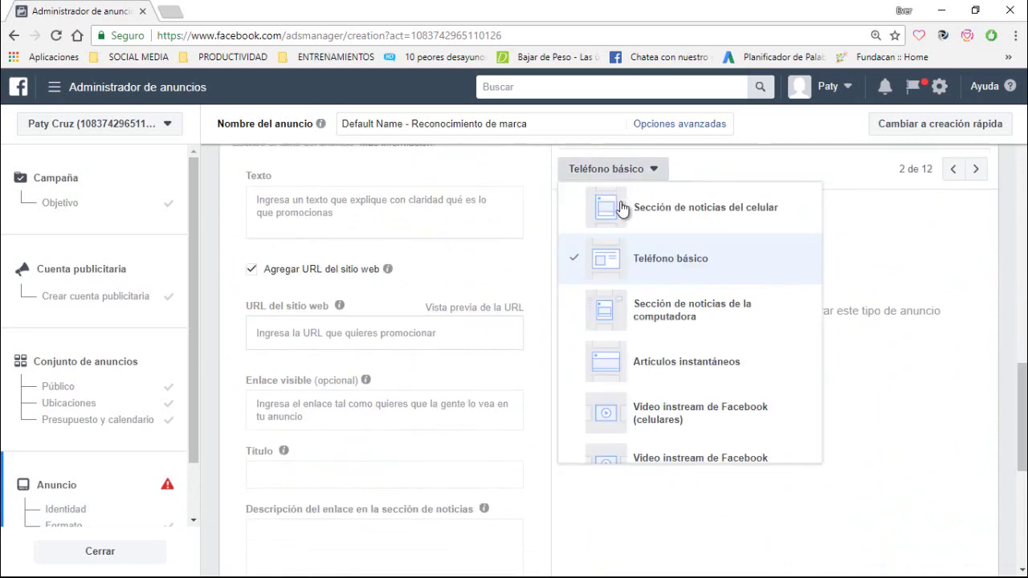
click(670, 309)
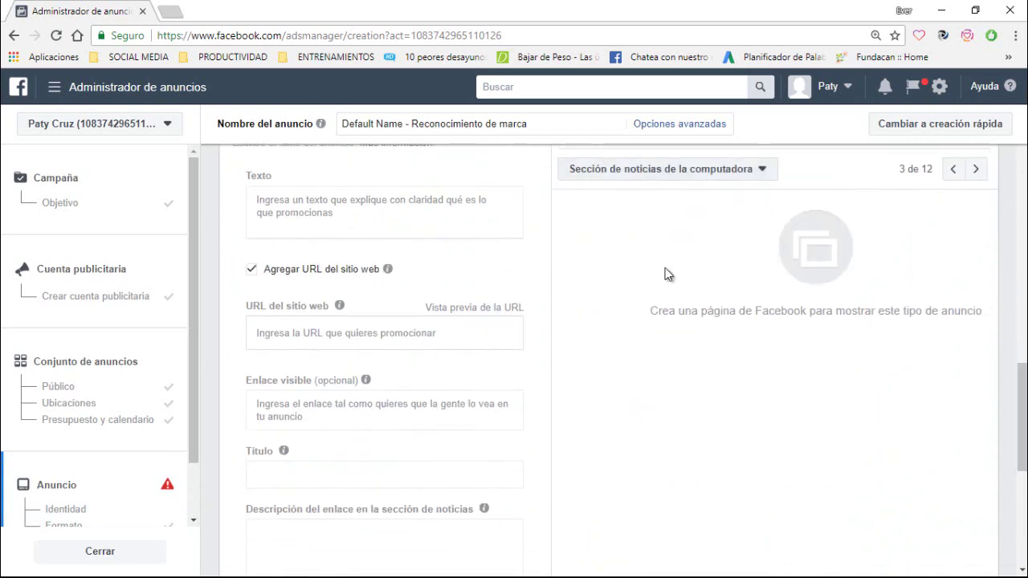
Look through the remaining preview placements and preview the ad as Noticias de Instagram.
click(722, 172)
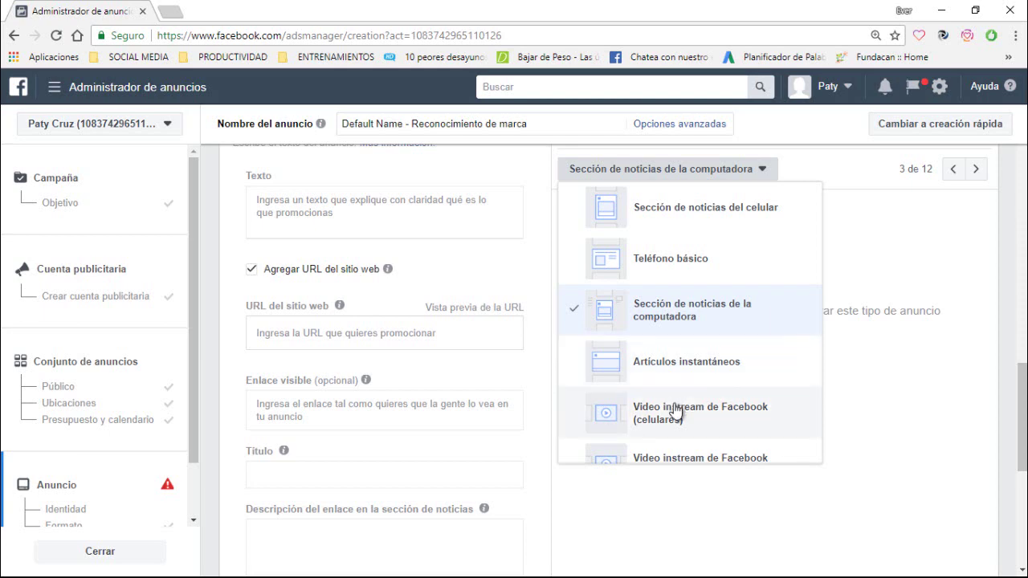
scroll(670, 419, down, 1)
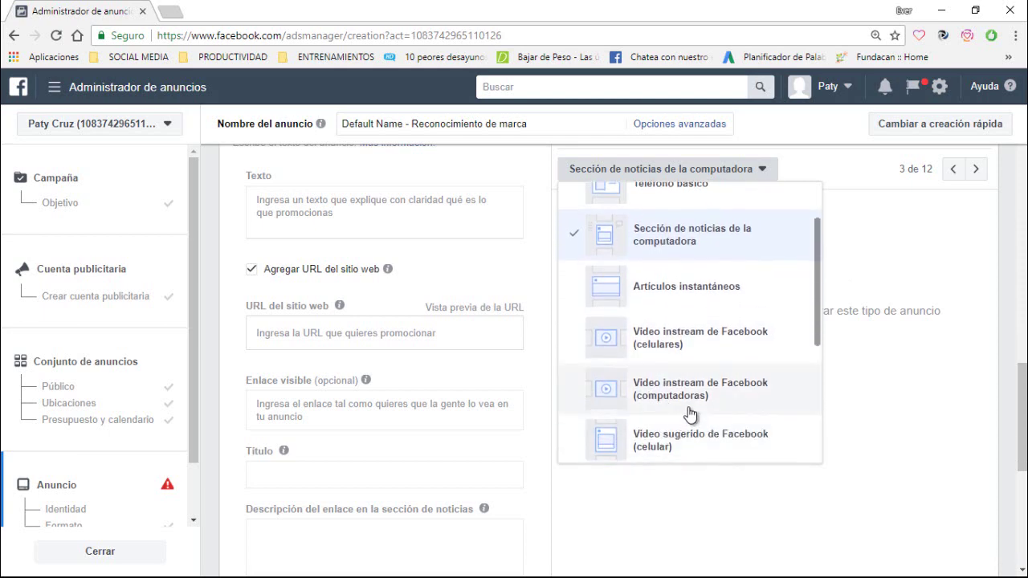
scroll(689, 414, down, 1)
scroll(688, 418, down, 1)
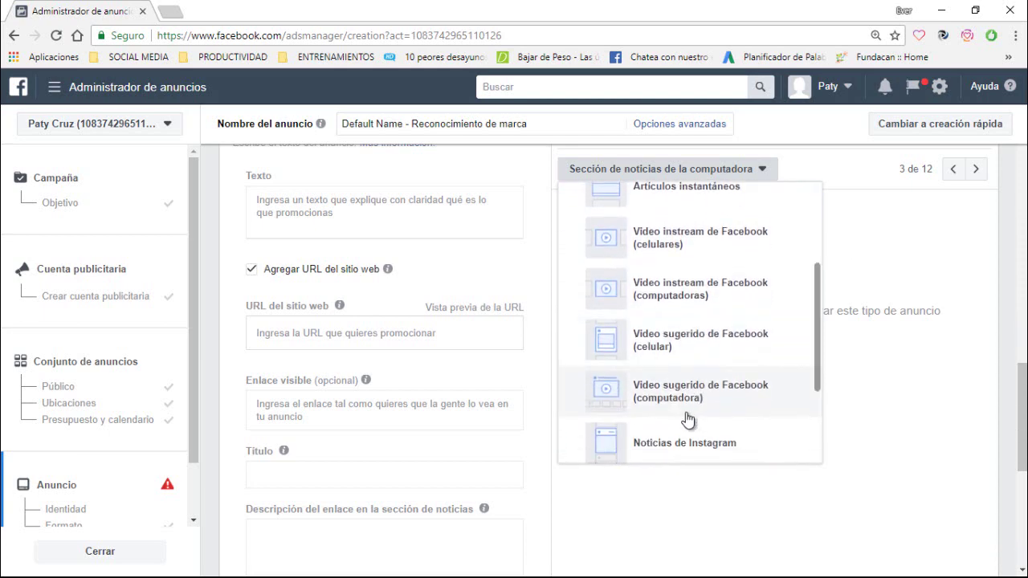
scroll(667, 415, down, 2)
click(688, 341)
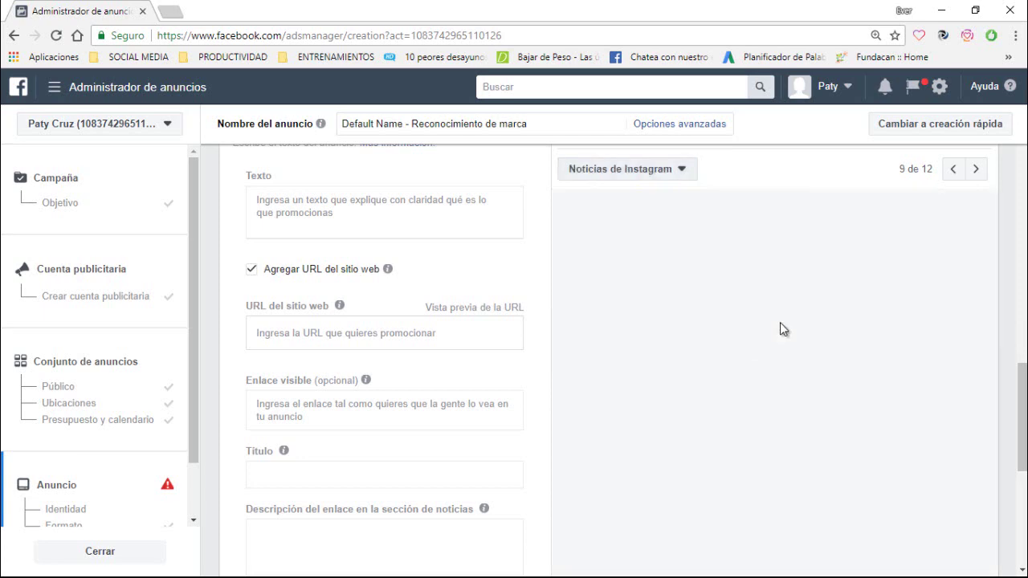
scroll(859, 335, down, 1)
scroll(803, 321, up, 2)
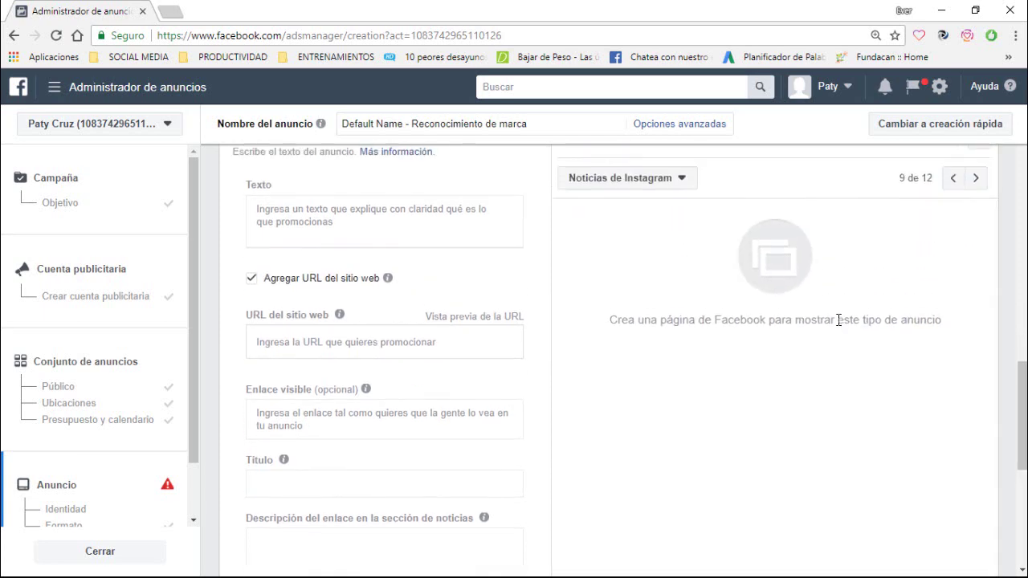
Review the ad's identity and format sections, the call-to-action setting and the error notice at the end of the form.
drag(1024, 356, 1013, 115)
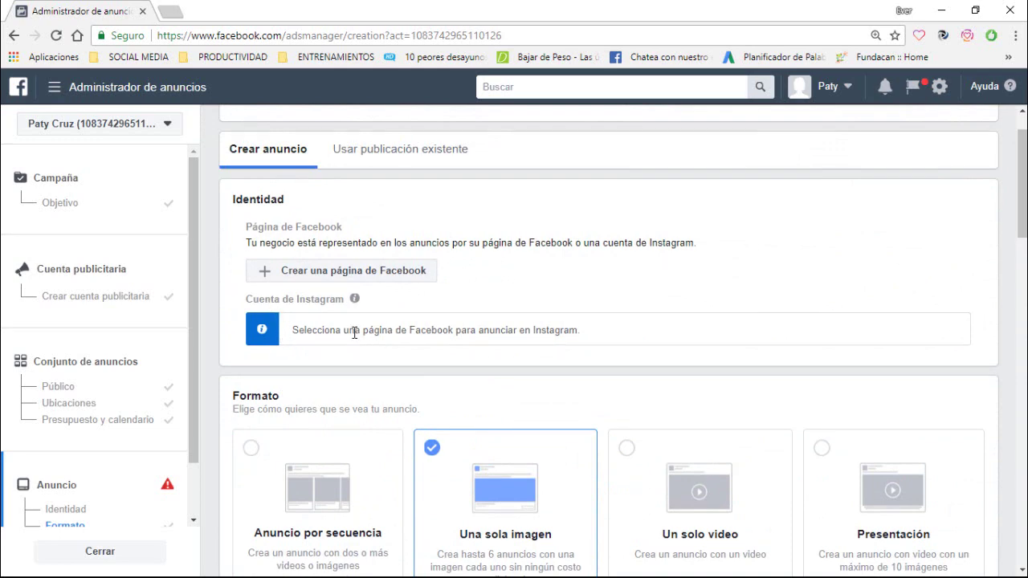
scroll(652, 201, down, 1)
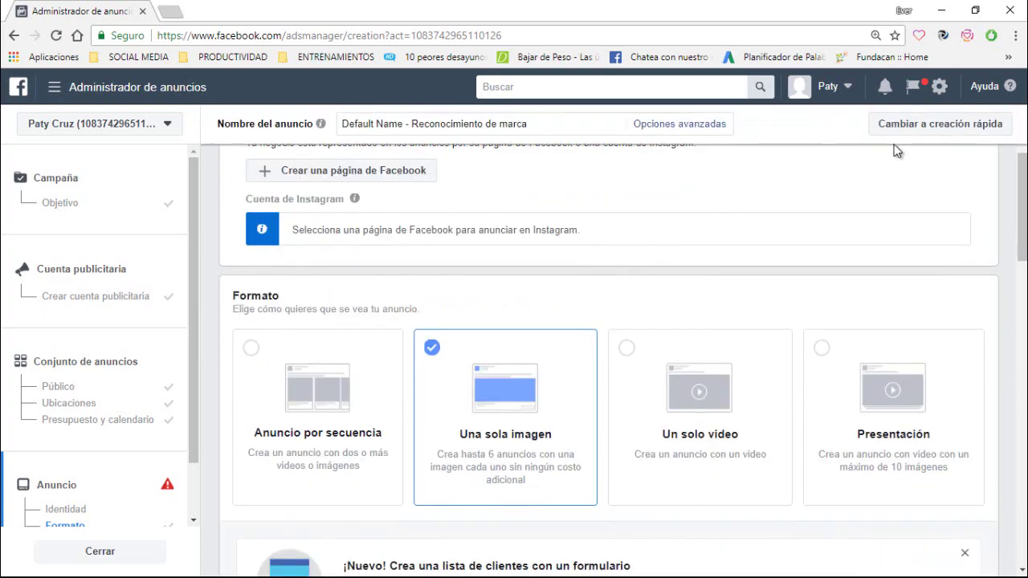
scroll(1019, 213, down, 1)
drag(1021, 213, 1010, 526)
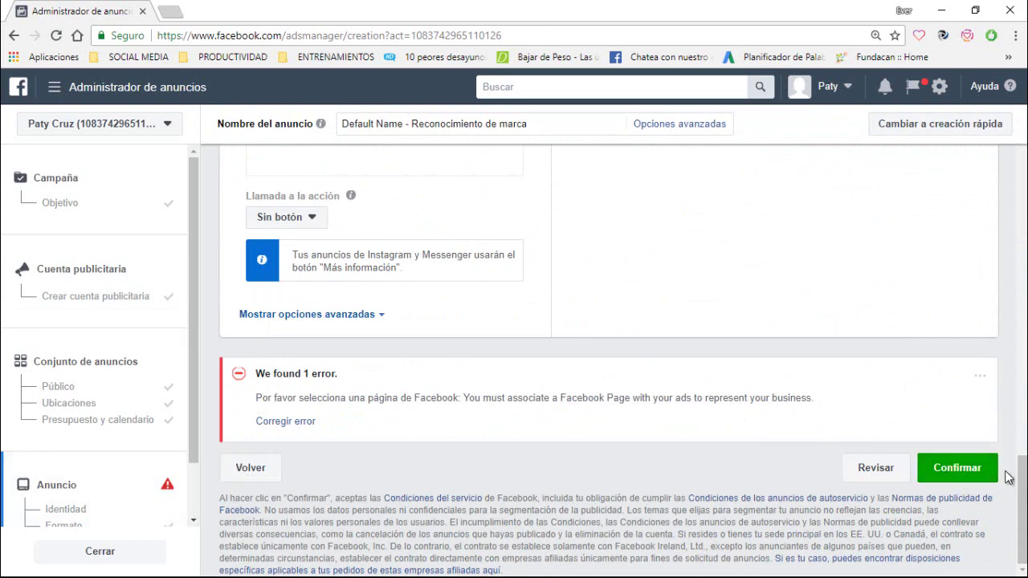
mouse_move(1024, 487)
mouse_down()
mouse_move(1013, 233)
mouse_move(1023, 487)
mouse_up()
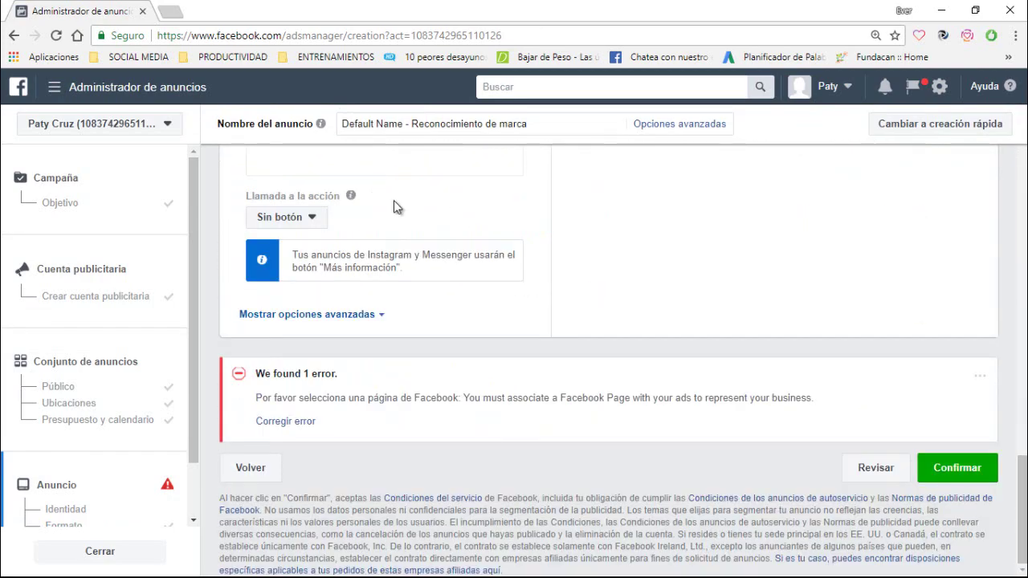